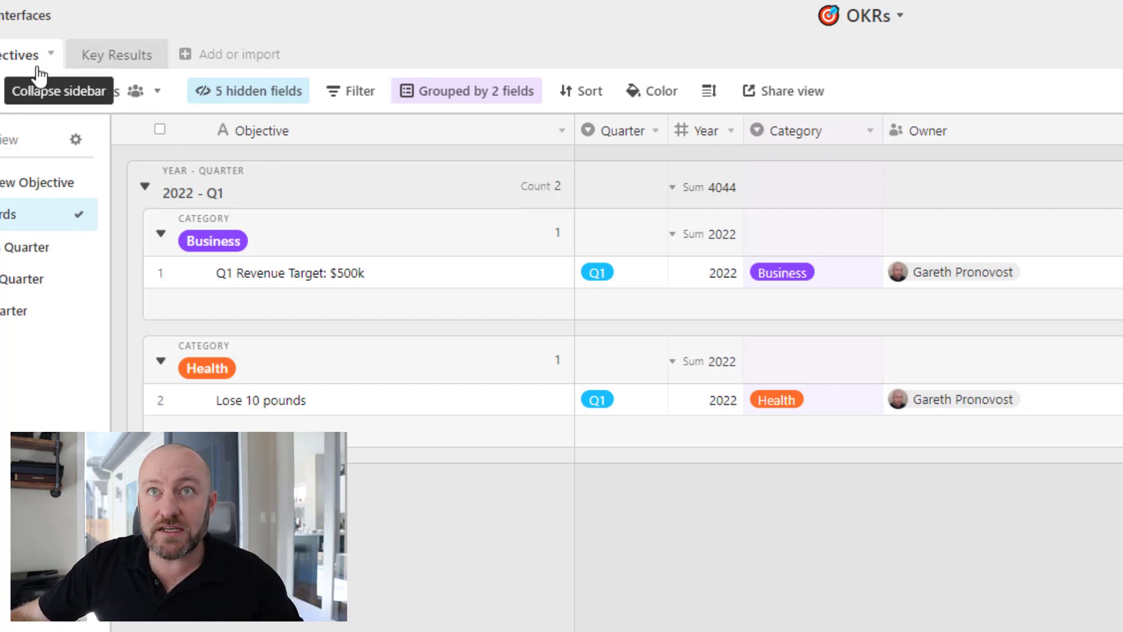
Switch to the Key Results table showing the 2022 - Q1 key results grouped by objective.
click(115, 63)
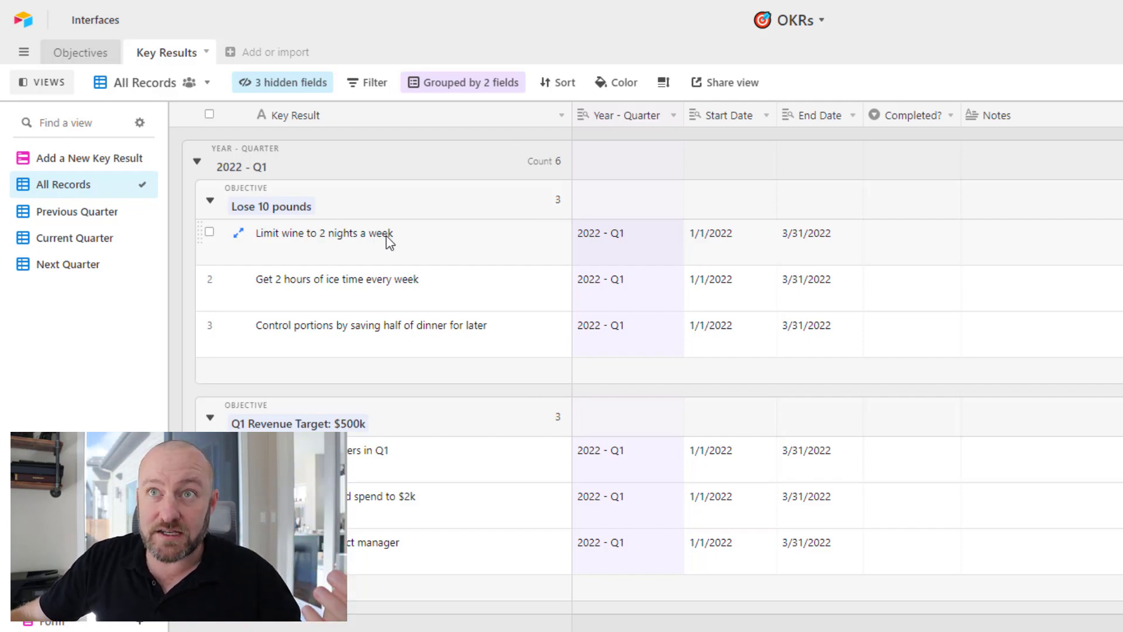
Browse four key result rows, then switch to Objectives and back to Key Results.
click(462, 242)
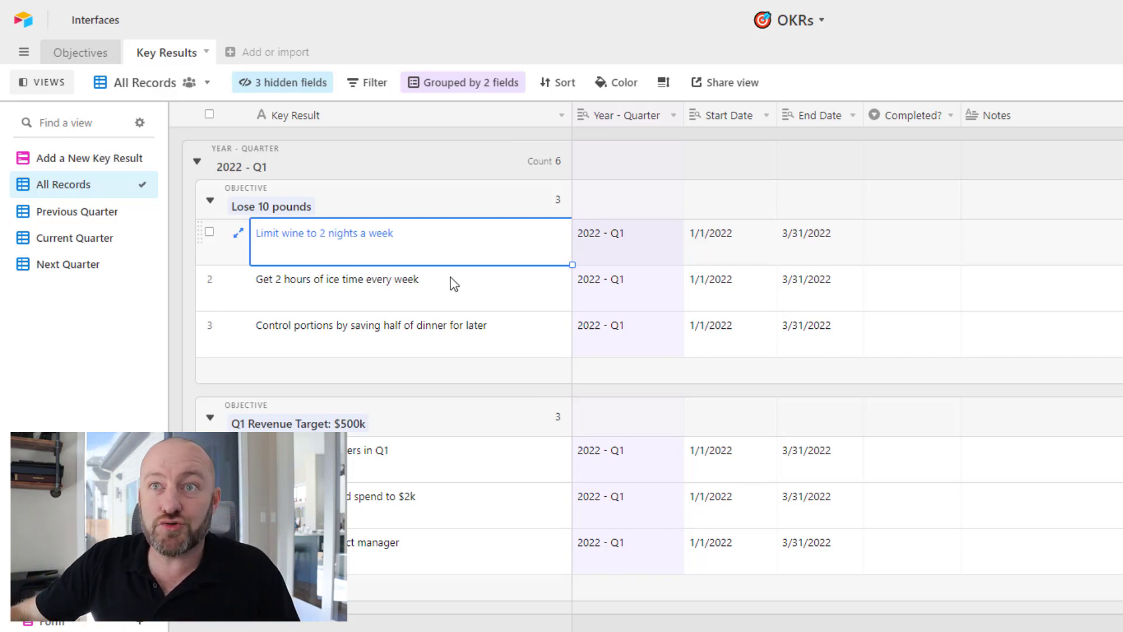
click(452, 338)
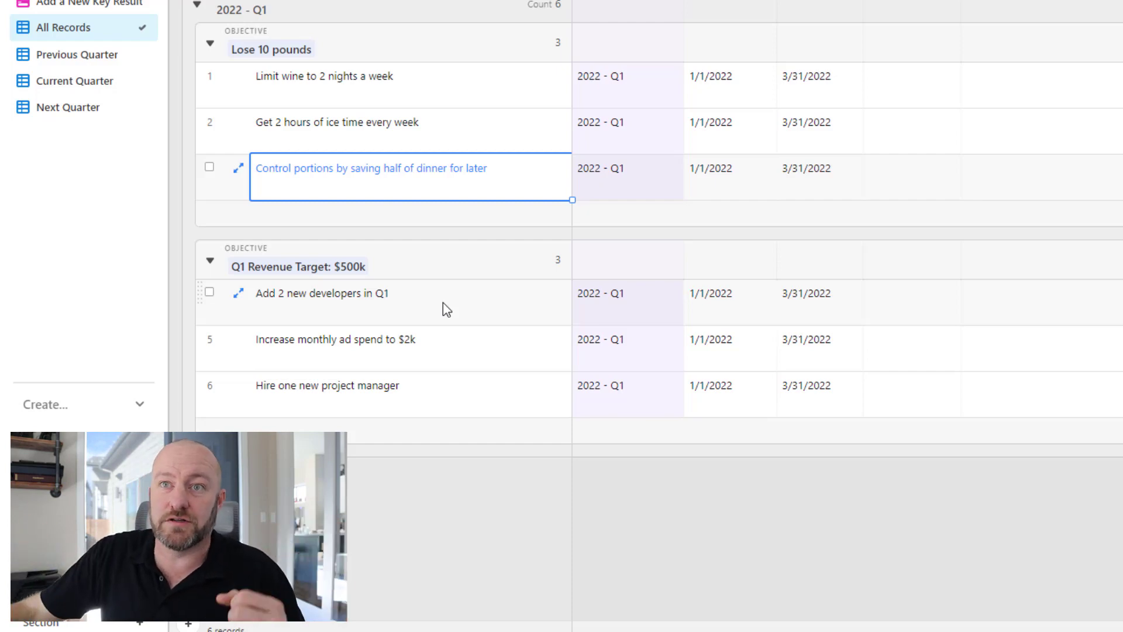
click(443, 303)
click(446, 350)
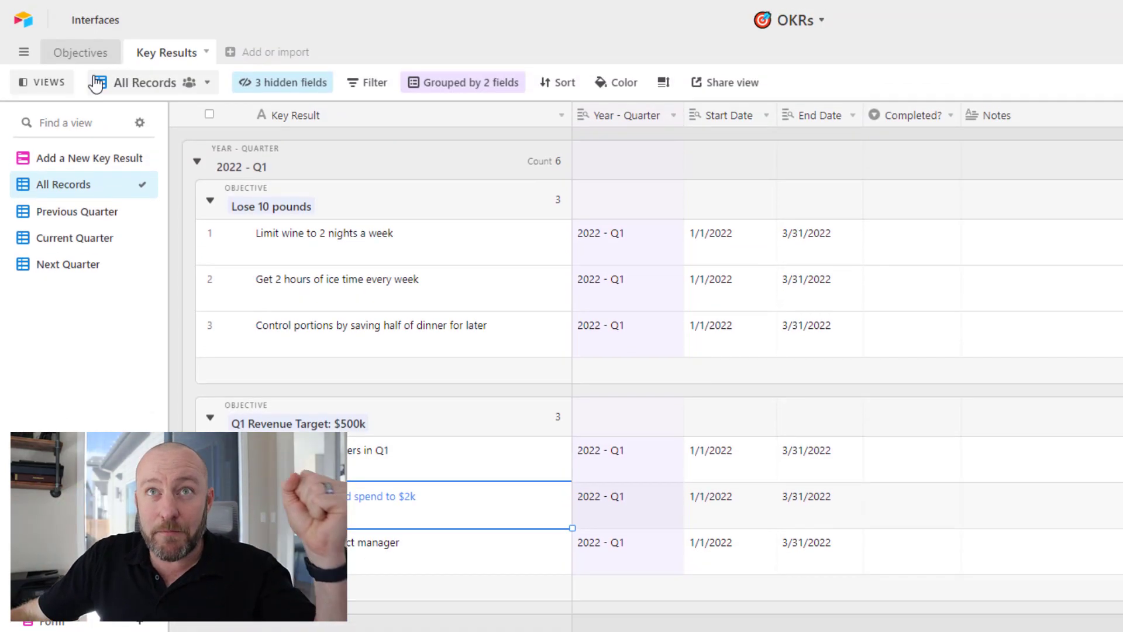
click(86, 58)
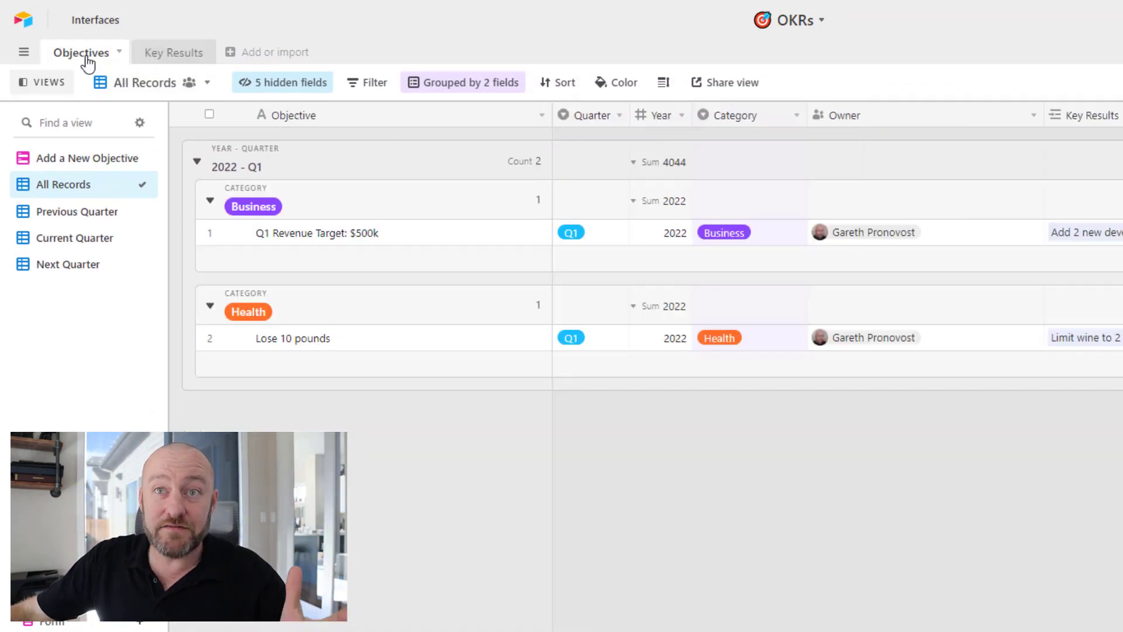
click(175, 58)
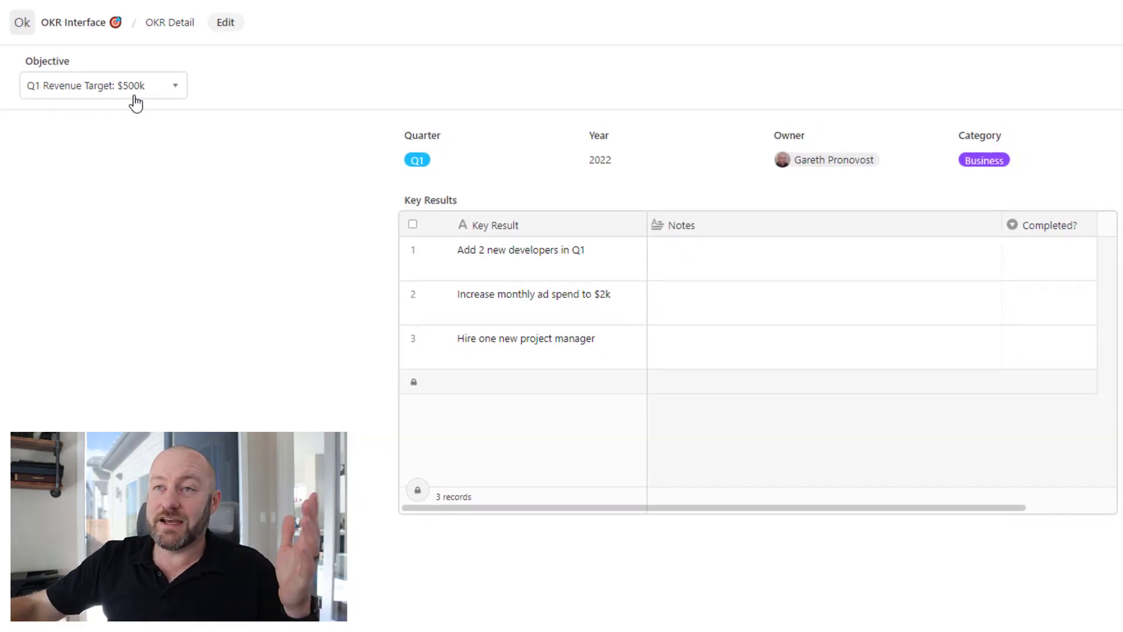
Show Lose 10 pounds, set a key result's Completed? to Yes, then return to Q1 Revenue Target: $500k.
click(136, 94)
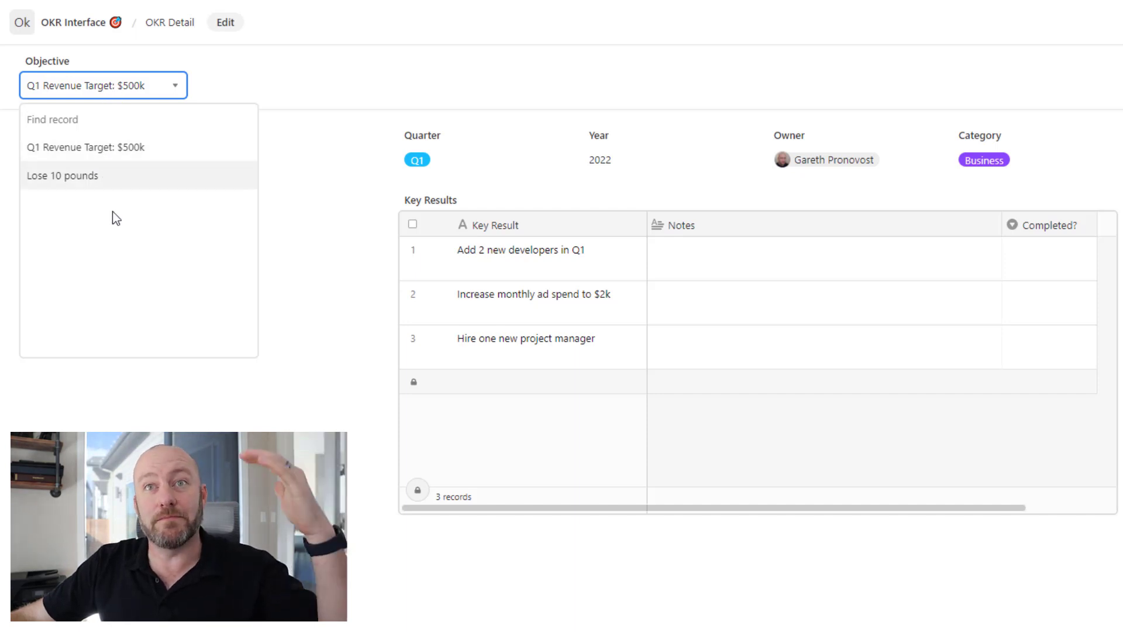
click(110, 177)
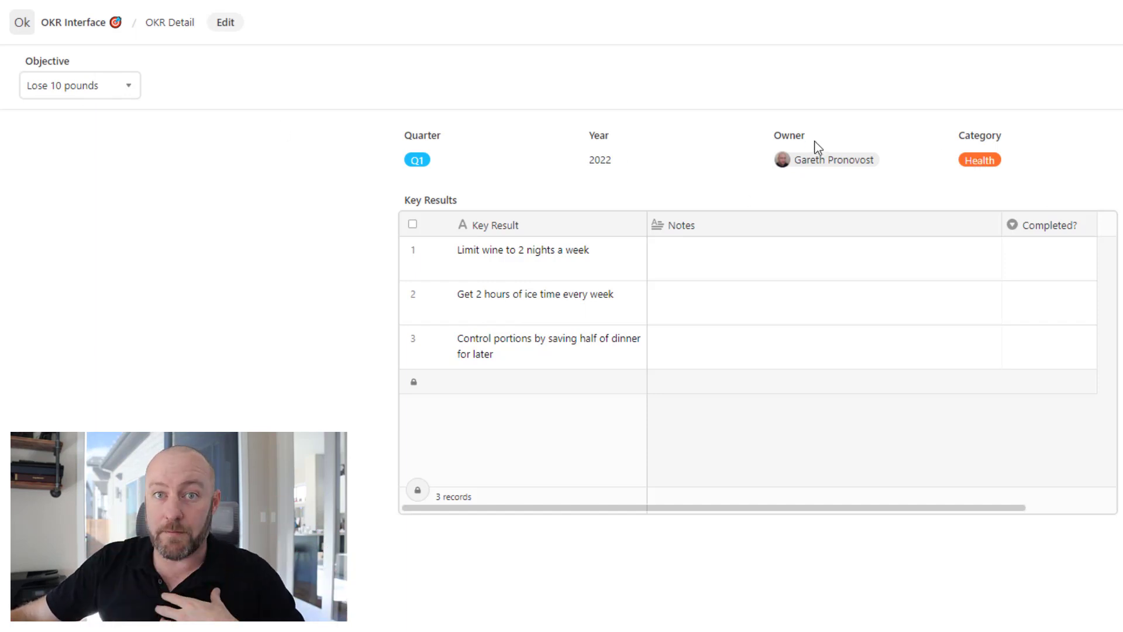
click(674, 266)
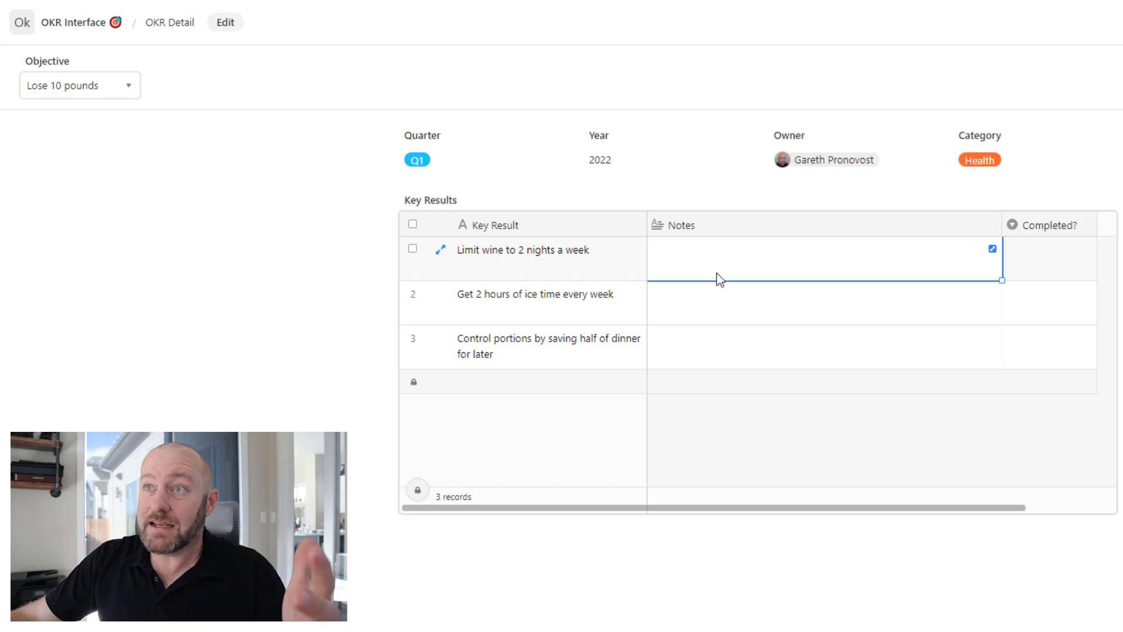
click(1053, 271)
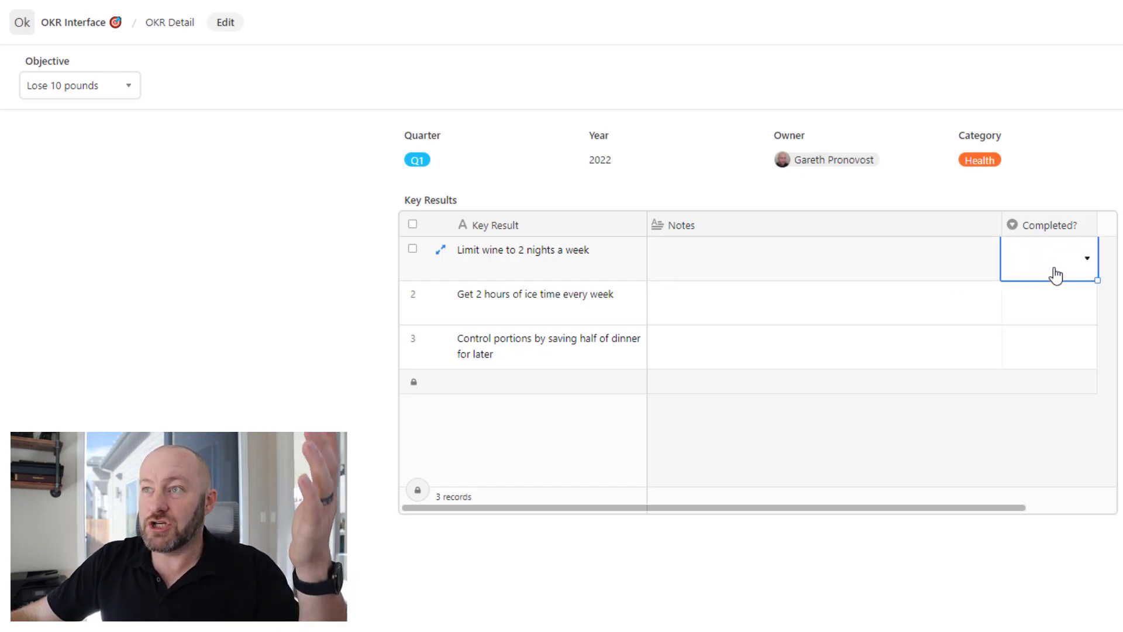
click(1054, 267)
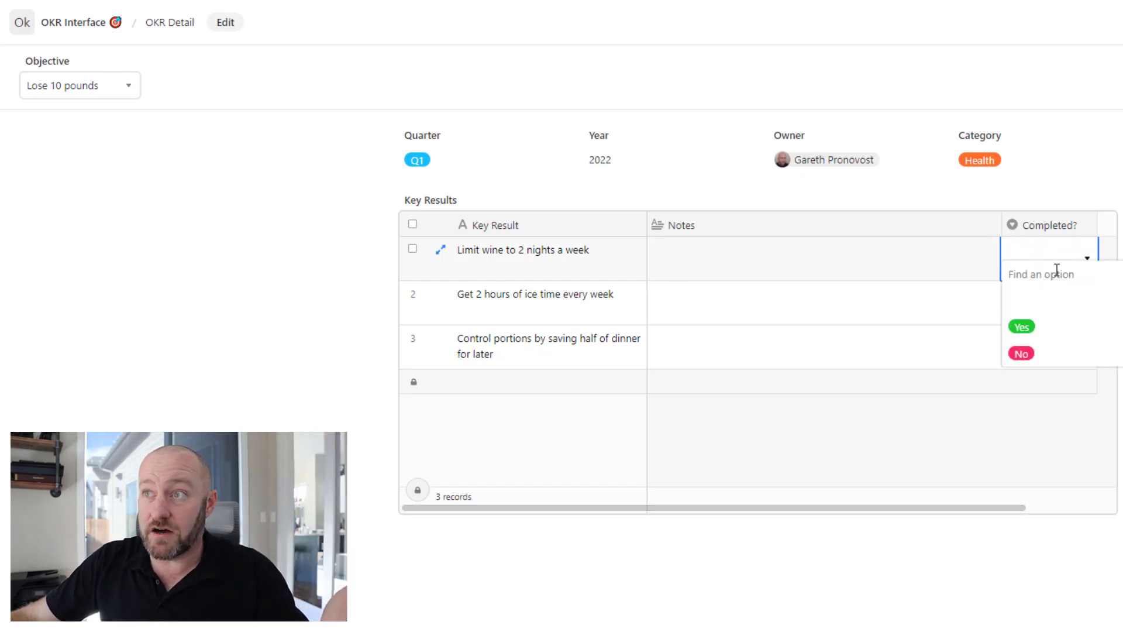
click(1042, 331)
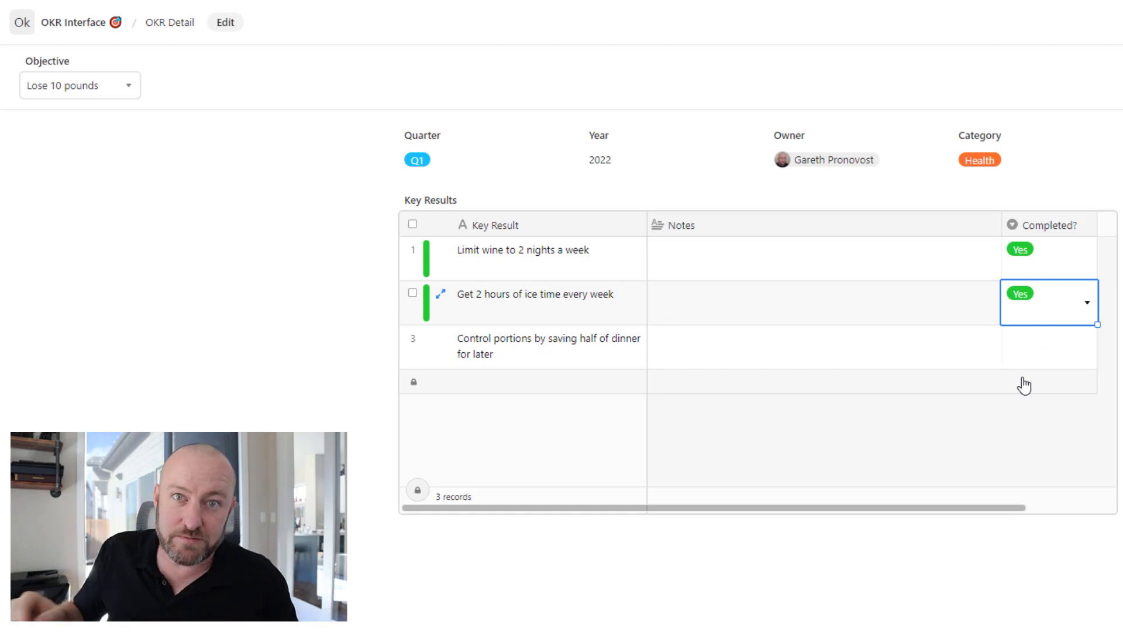
click(82, 88)
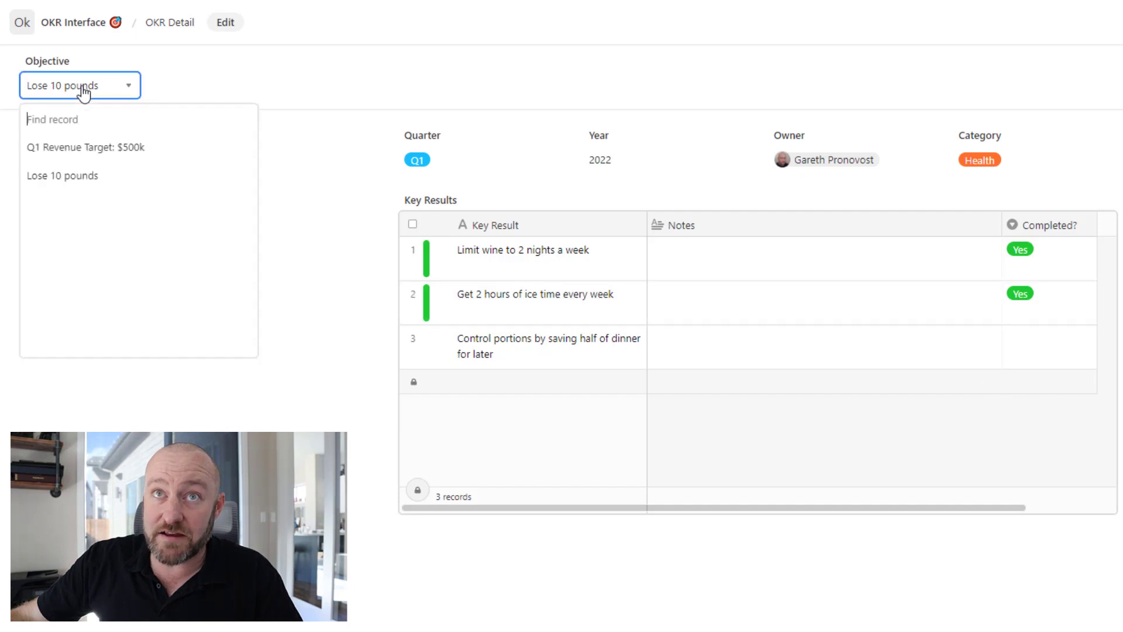
click(68, 148)
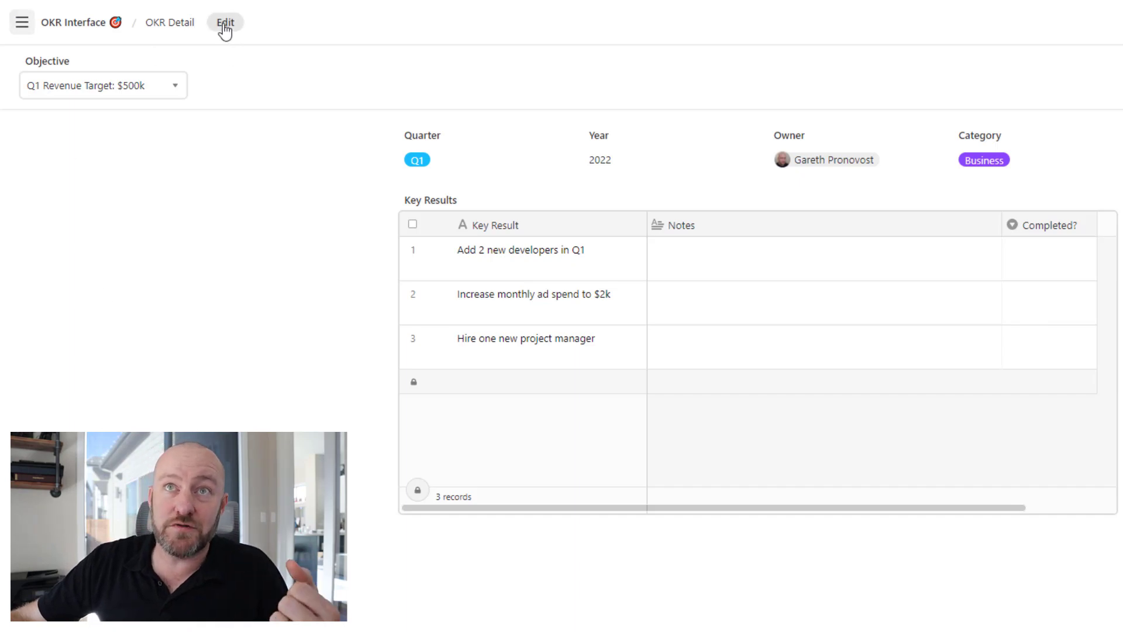
From the OKR Interface Overview in edit mode, create a new Record summary page.
click(22, 23)
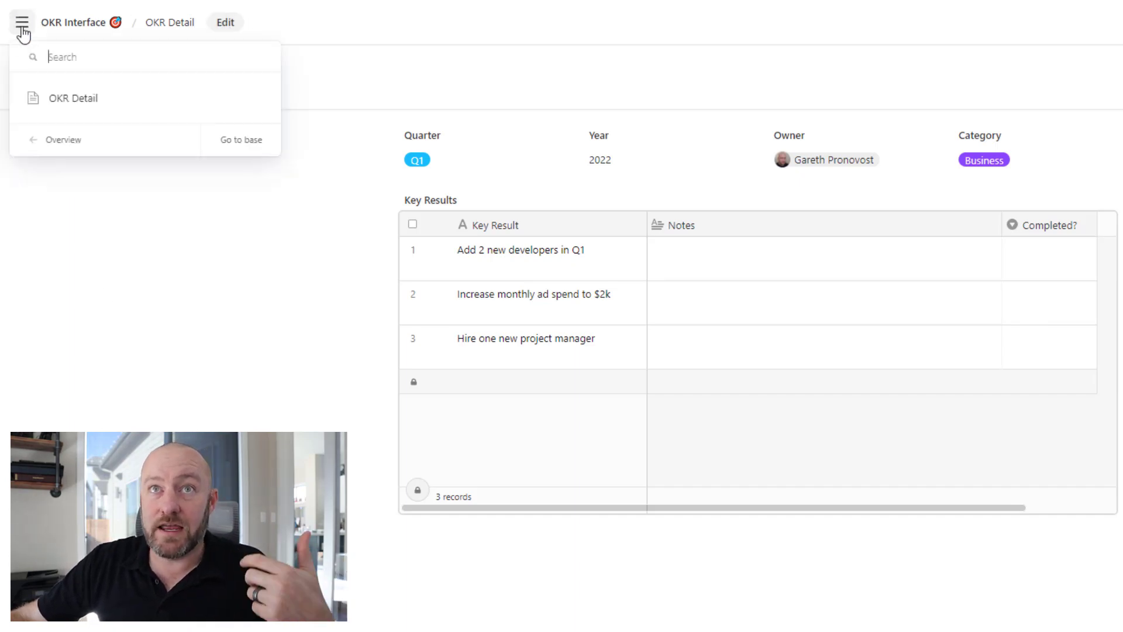
click(63, 146)
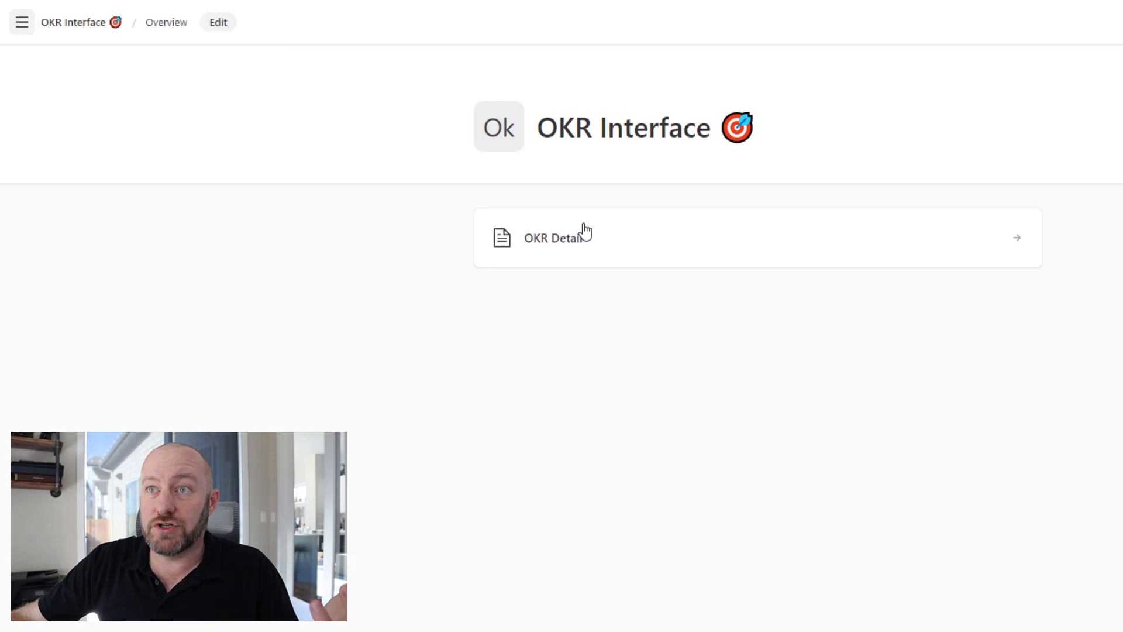
click(218, 24)
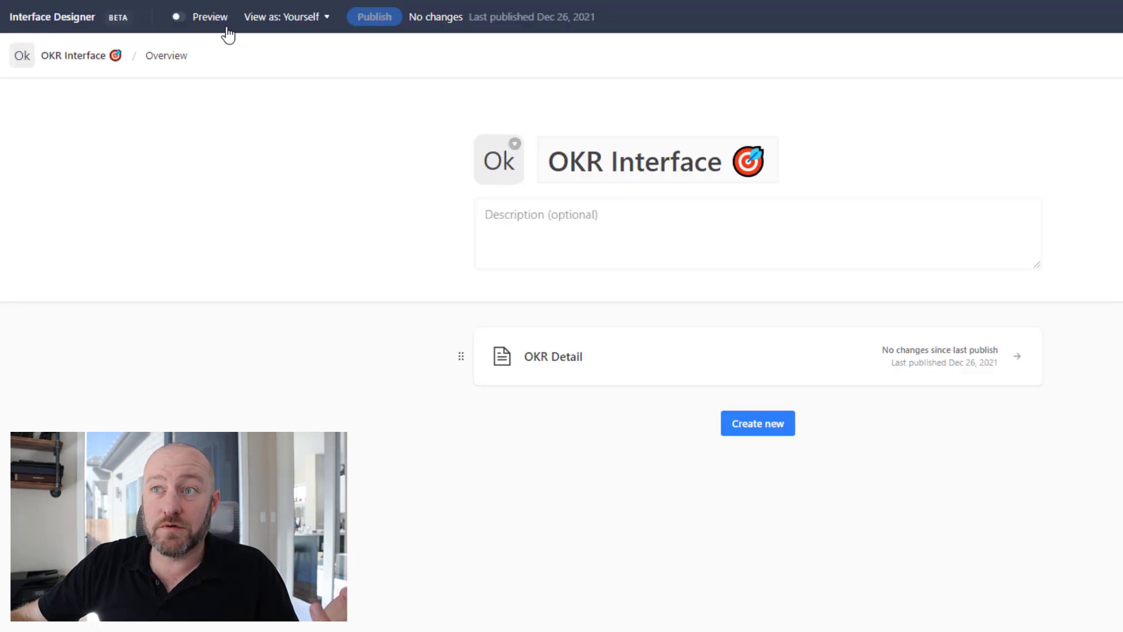
click(773, 429)
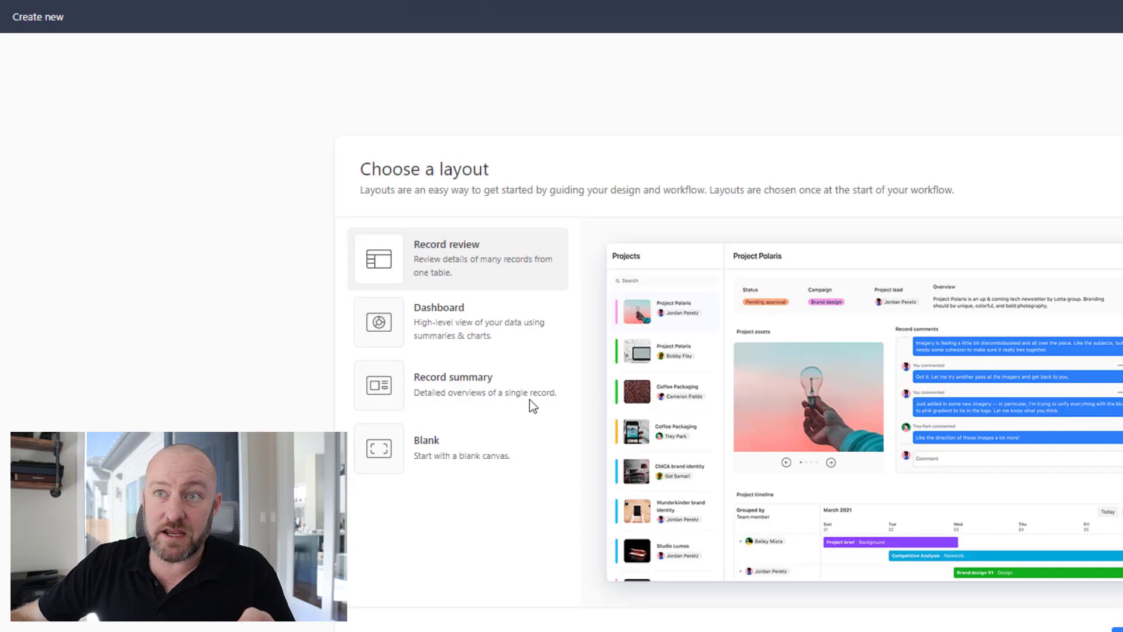
click(453, 384)
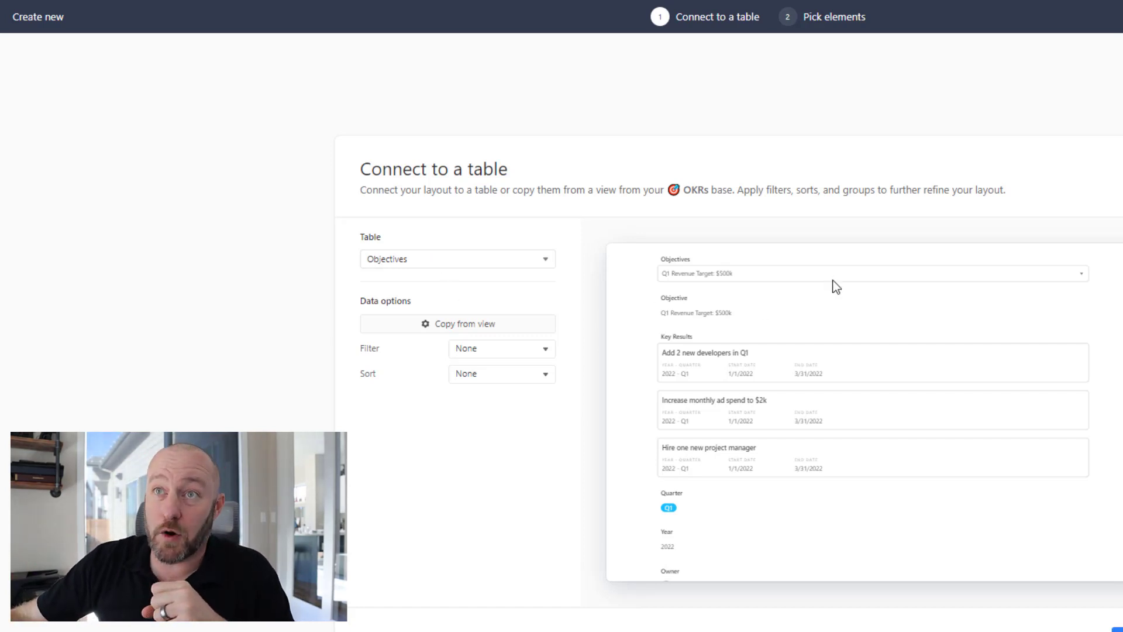
Connect the new page to the Objectives table and exclude the Objective field from its layout.
click(397, 263)
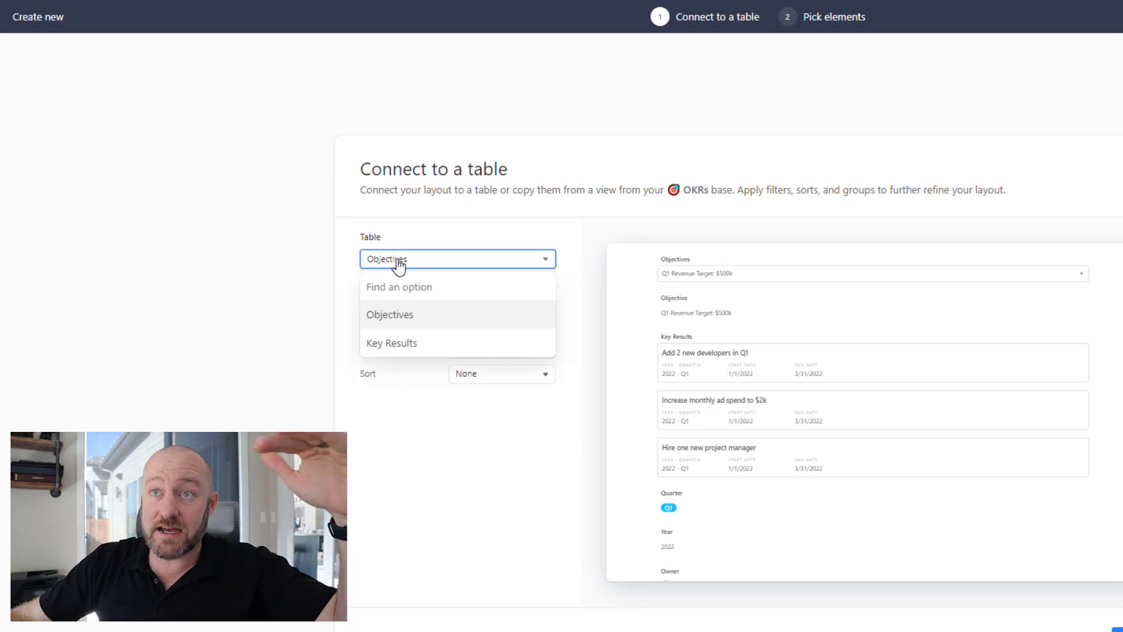
click(400, 317)
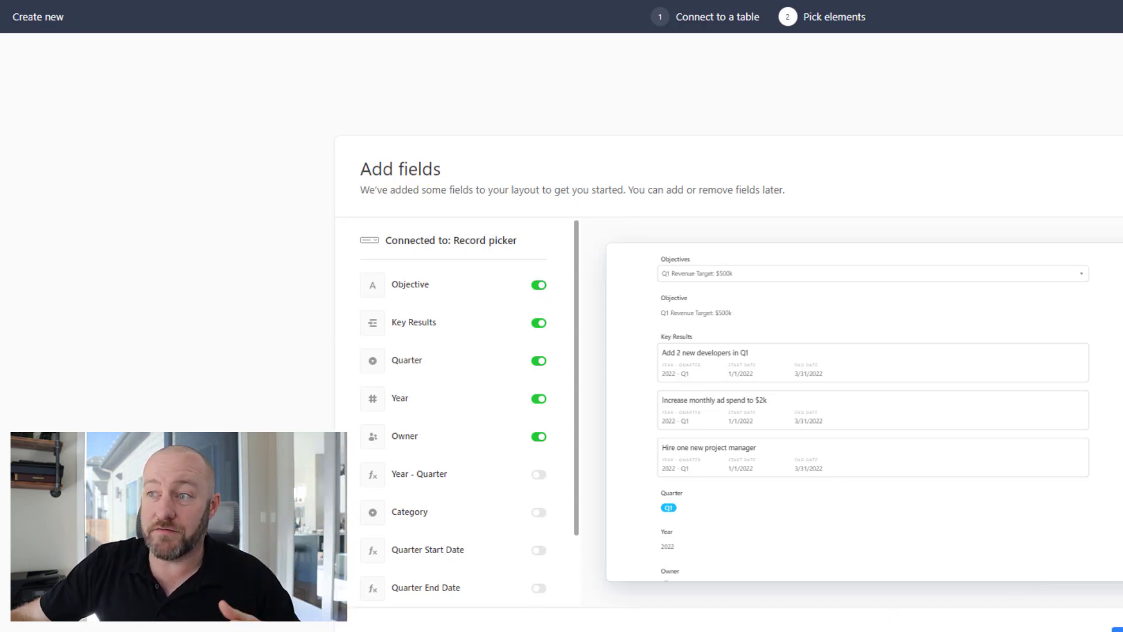
scroll(513, 484, down, 2)
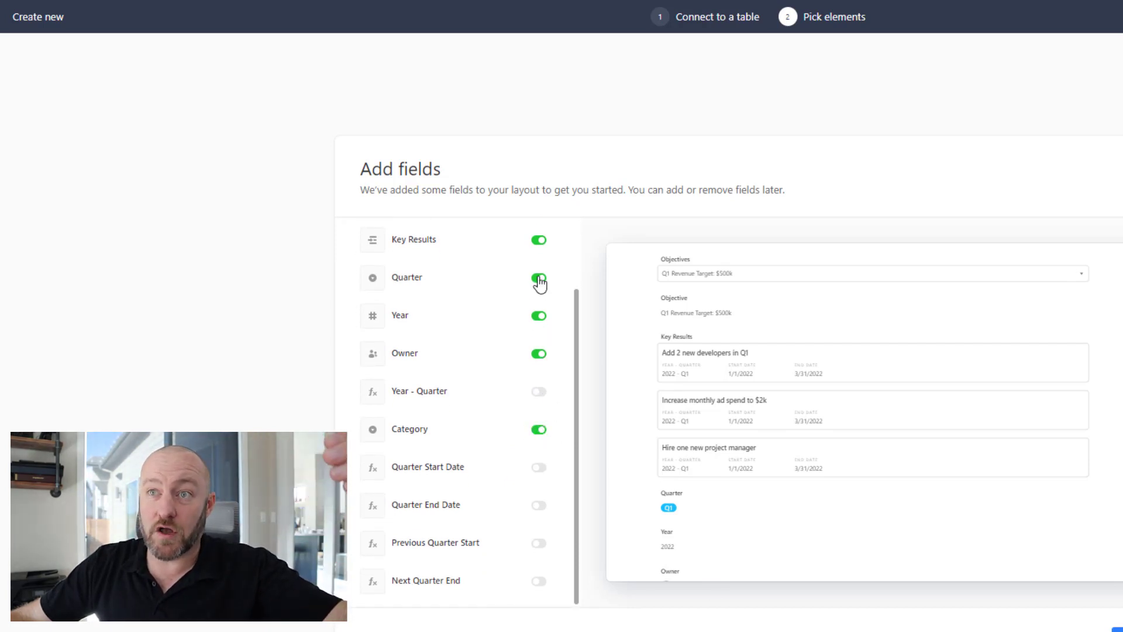
scroll(539, 252, up, 2)
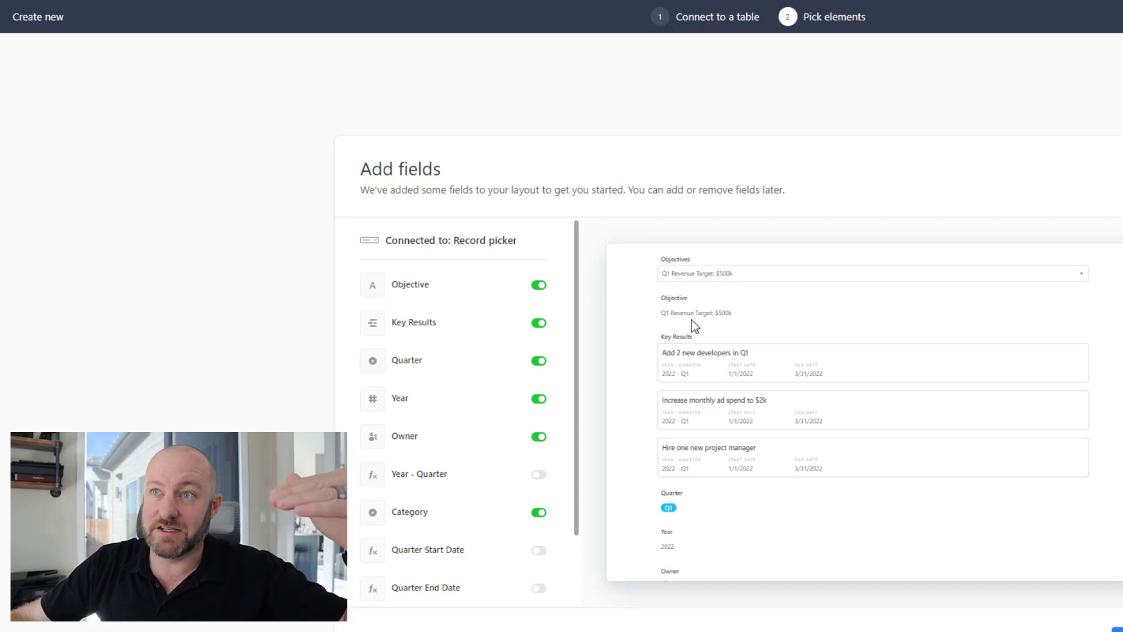
click(538, 285)
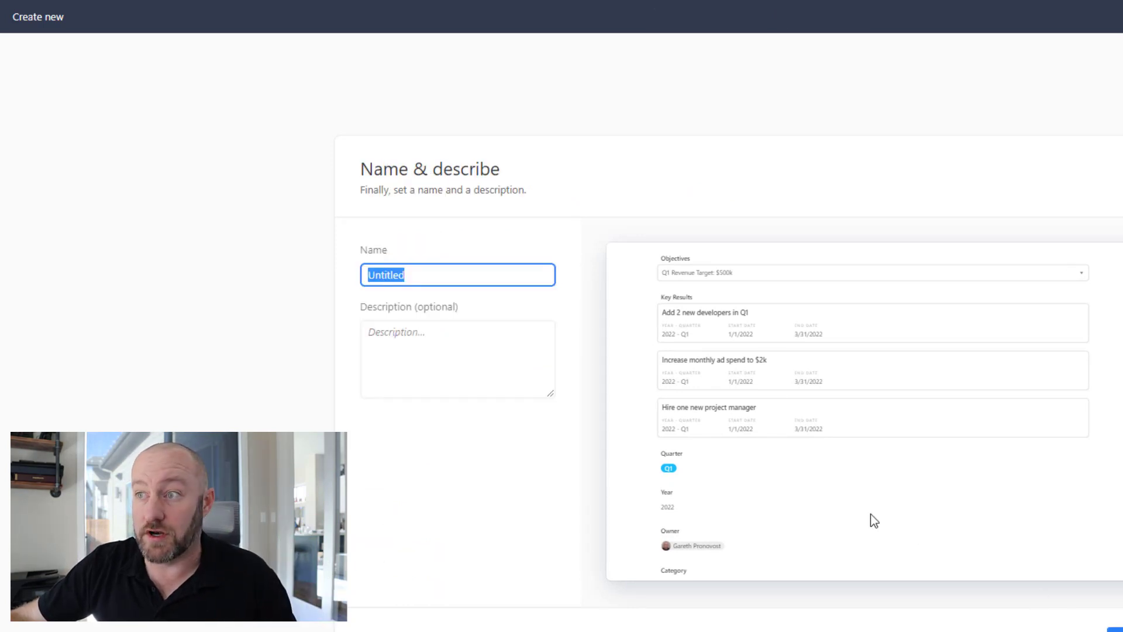
Create the page as Untitled and move the Objectives record picker into the top bar.
key(Return)
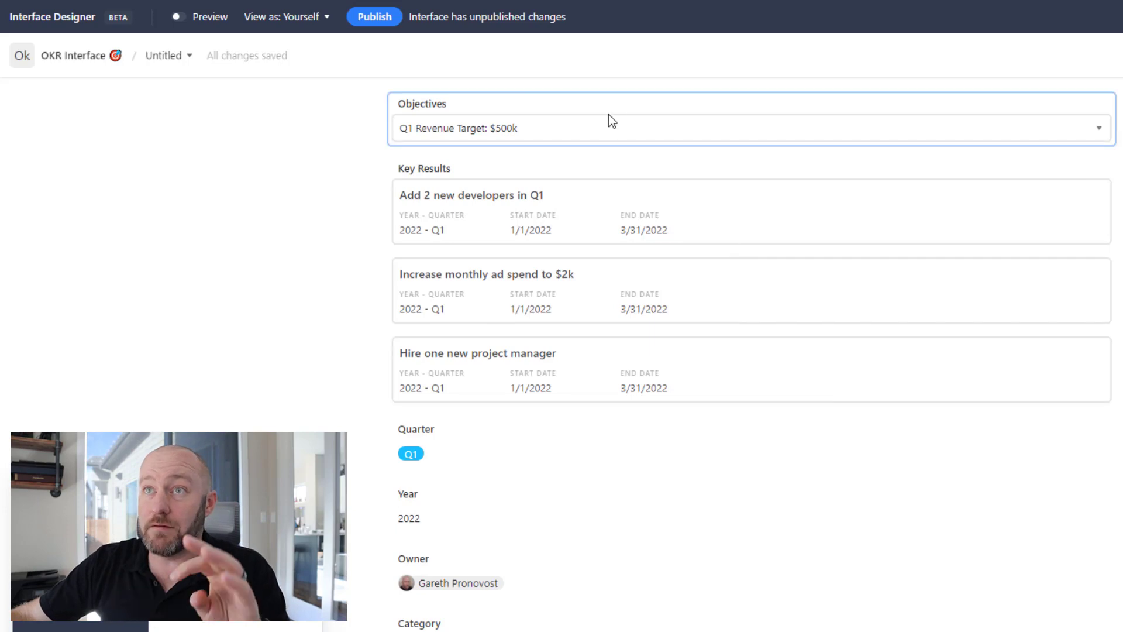
drag(607, 118, 164, 106)
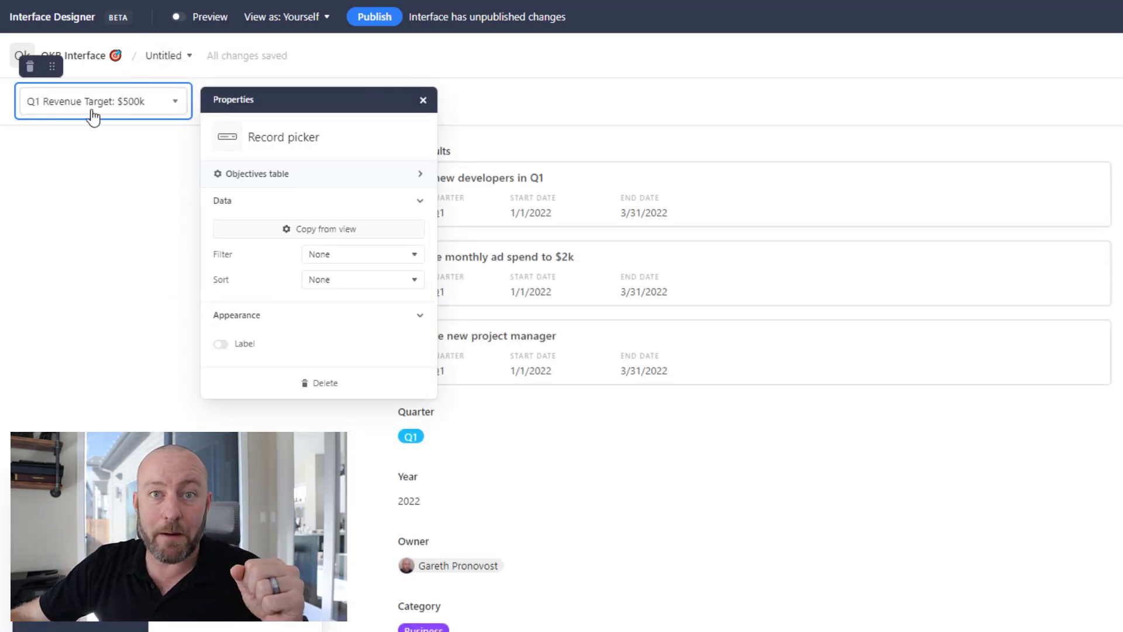
click(103, 290)
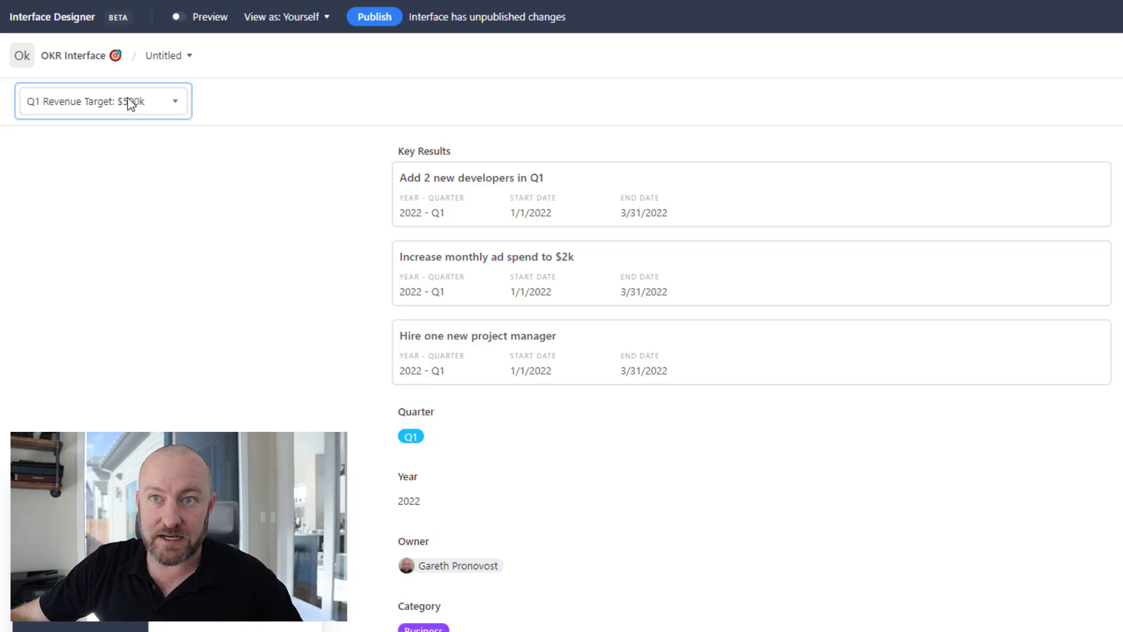
Place Quarter and Year side by side above Key Results, each at half width.
drag(445, 386, 458, 199)
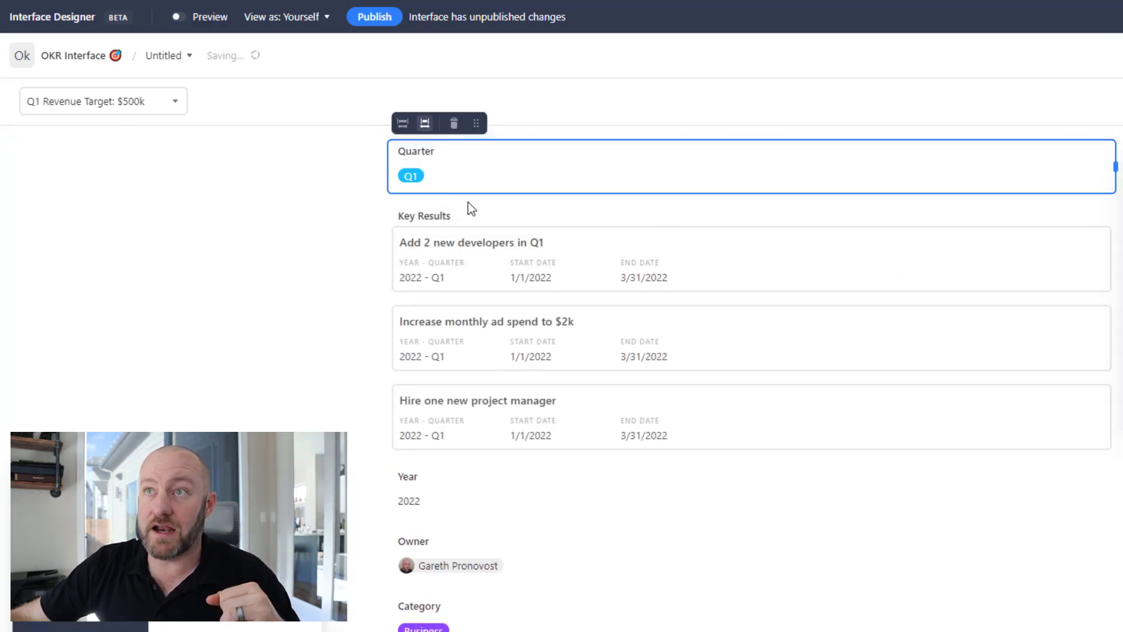
drag(1115, 168, 584, 159)
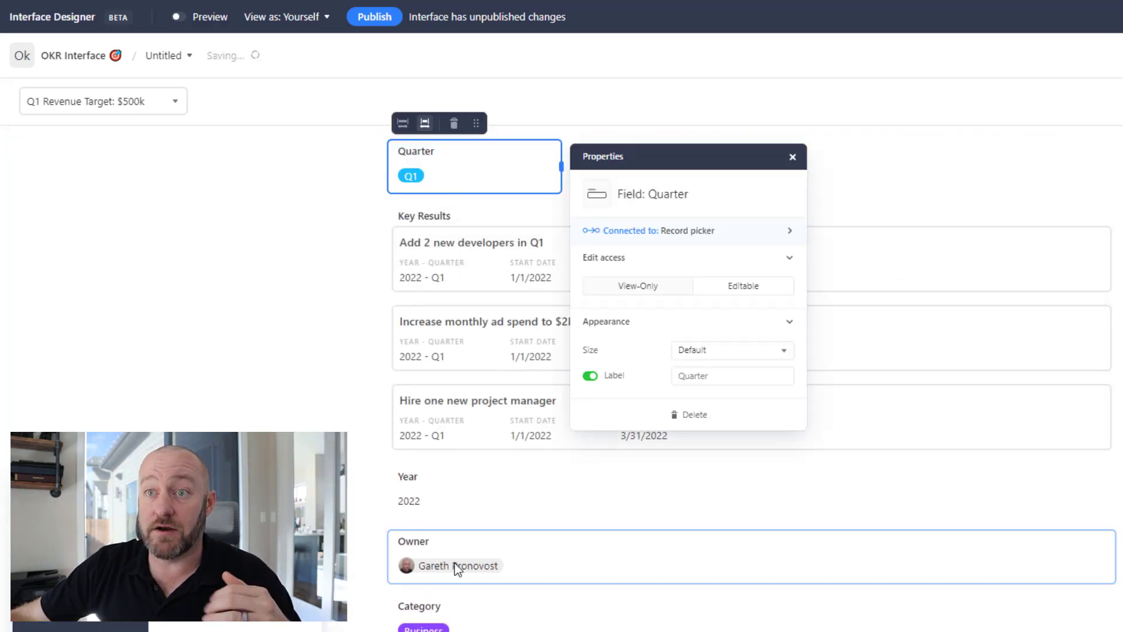
drag(457, 491, 632, 161)
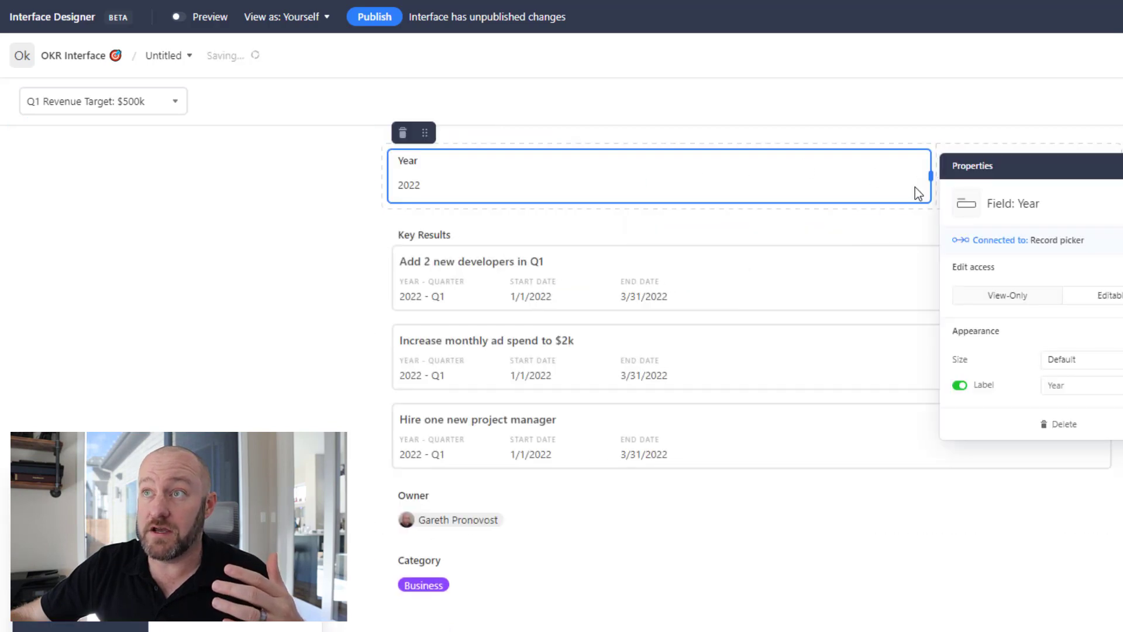
drag(930, 175, 622, 175)
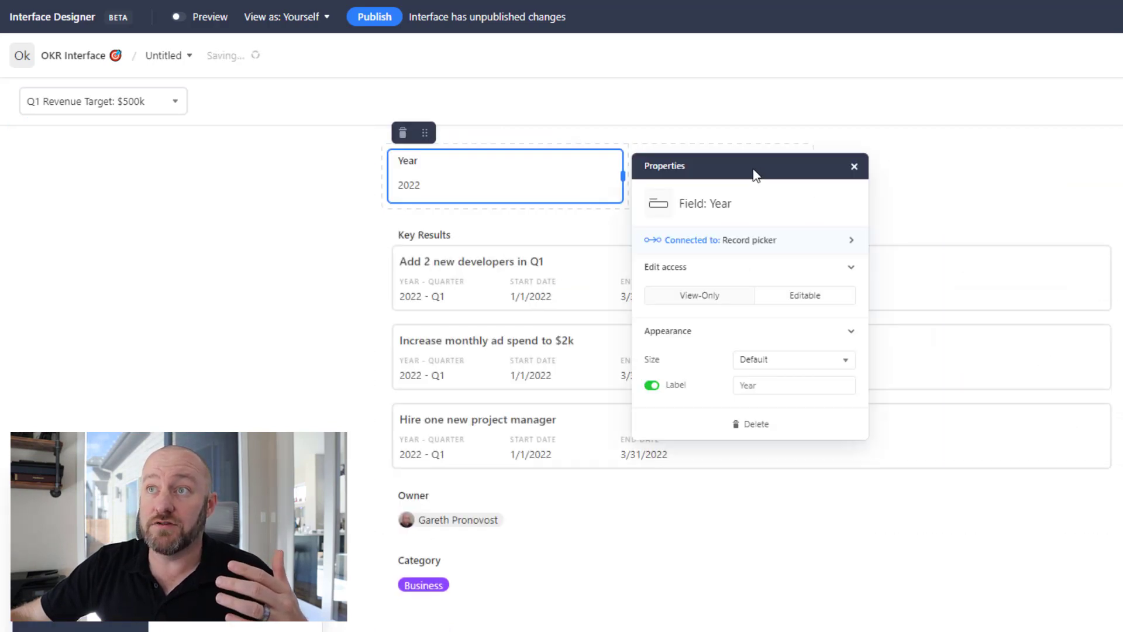
click(764, 150)
drag(809, 179, 857, 181)
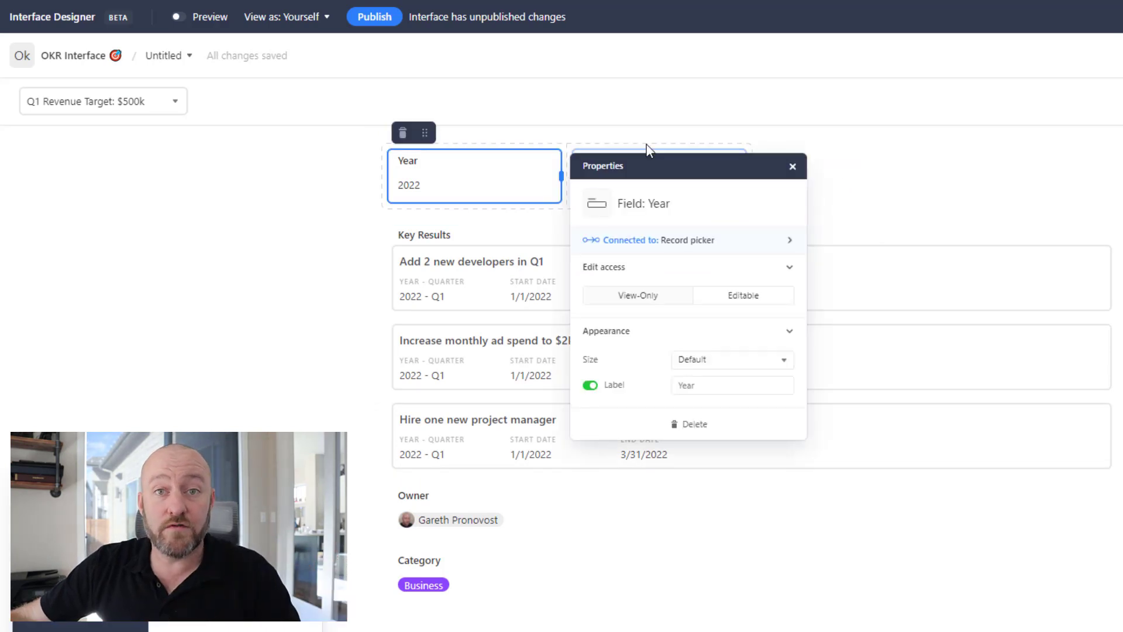
Add Owner and Category to the same row, with Quarter moved to the front.
drag(506, 521, 828, 196)
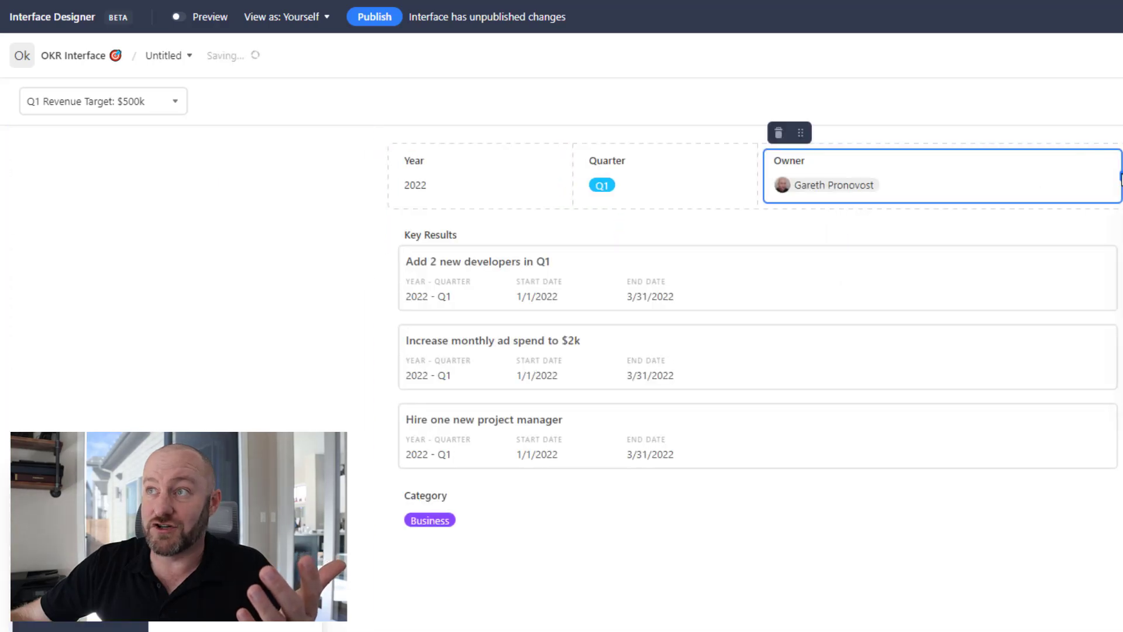
drag(486, 514, 883, 171)
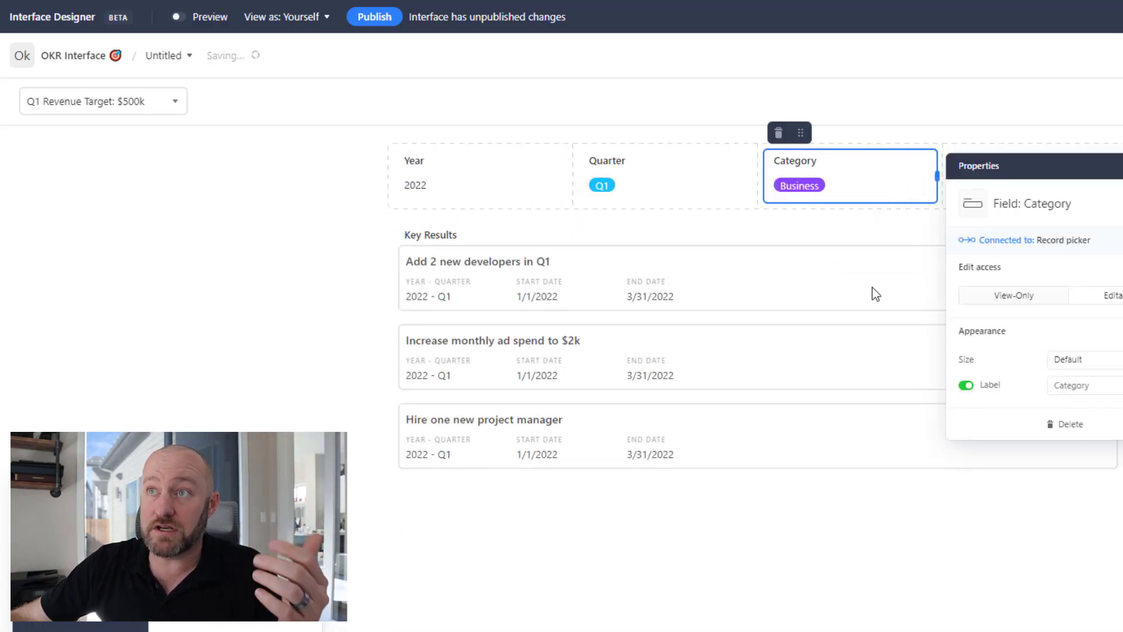
drag(659, 170, 443, 177)
click(349, 201)
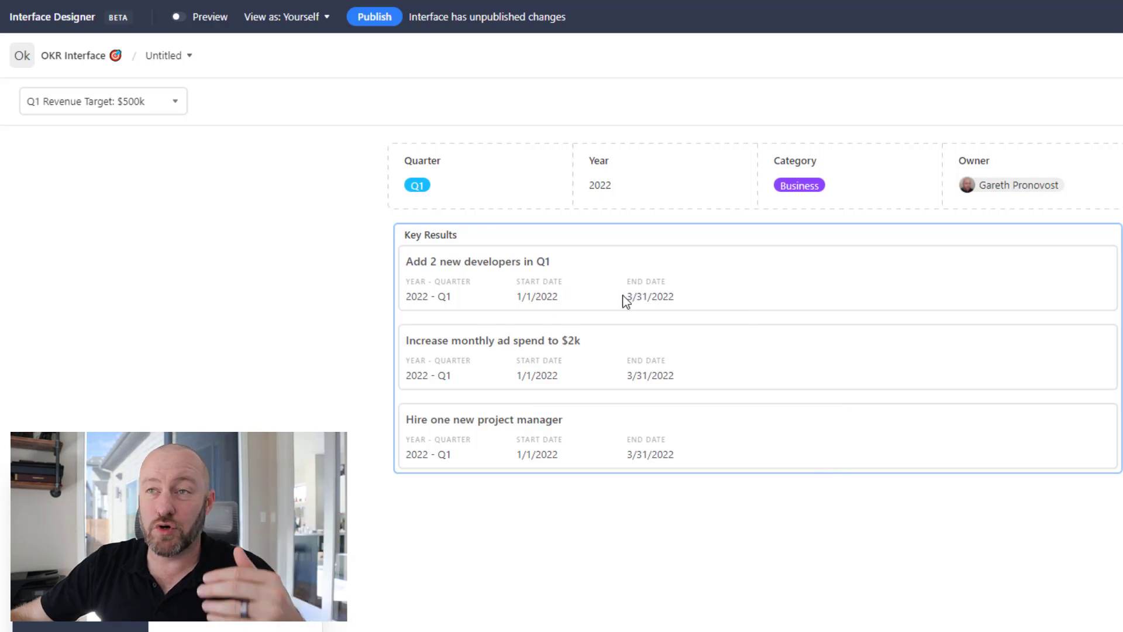
click(552, 293)
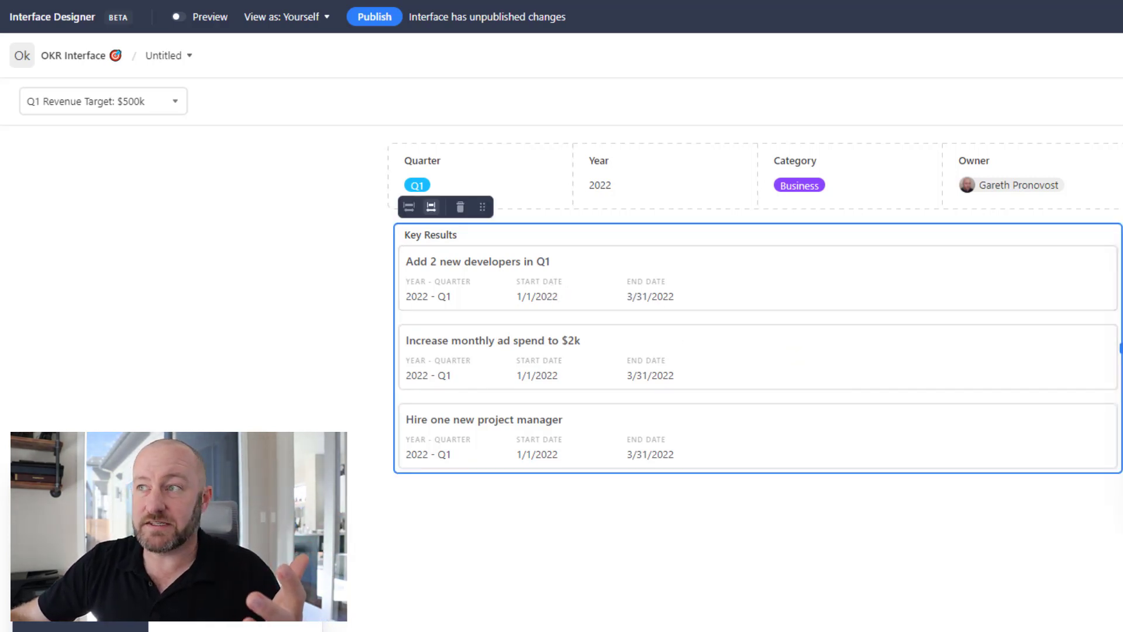
Delete the Key Results list element and place a Key Results grid on the page instead.
key(Delete)
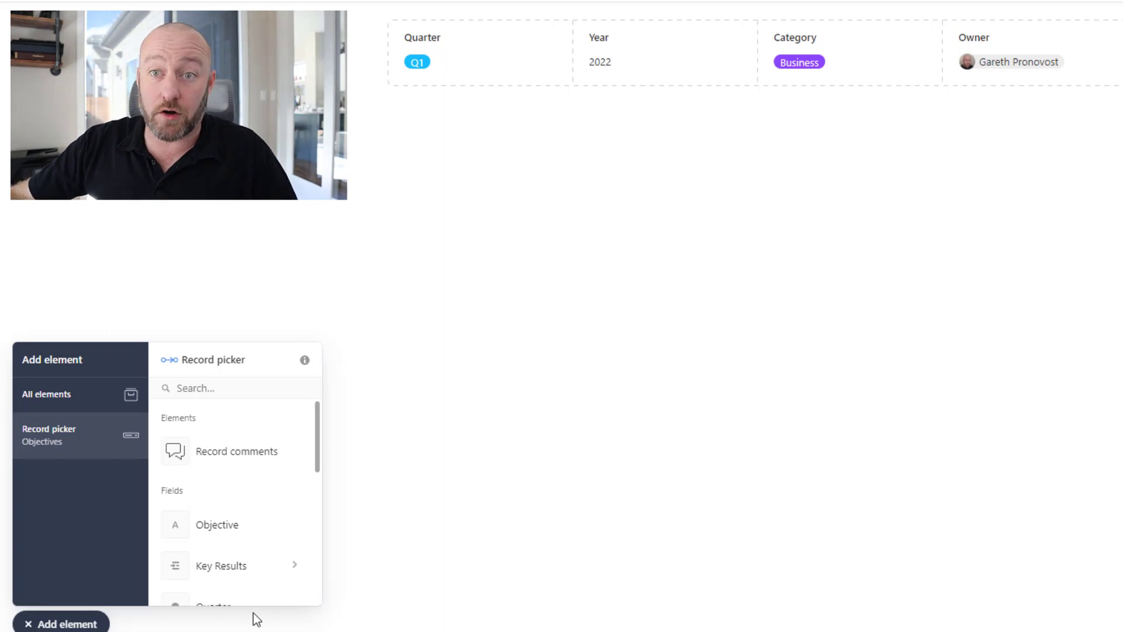
click(230, 568)
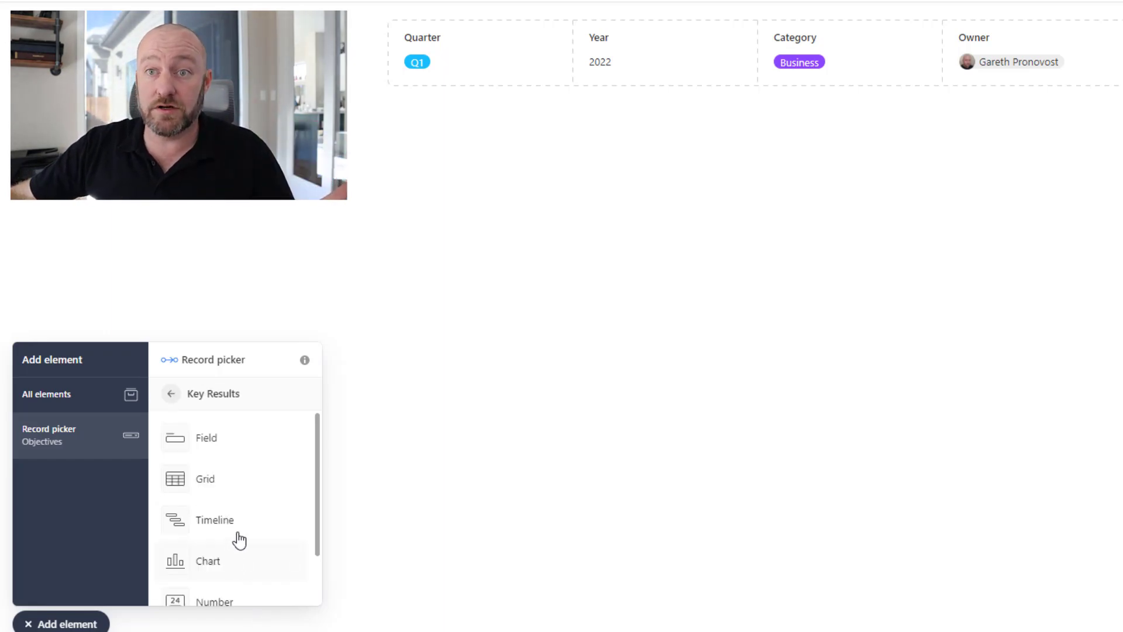
click(230, 494)
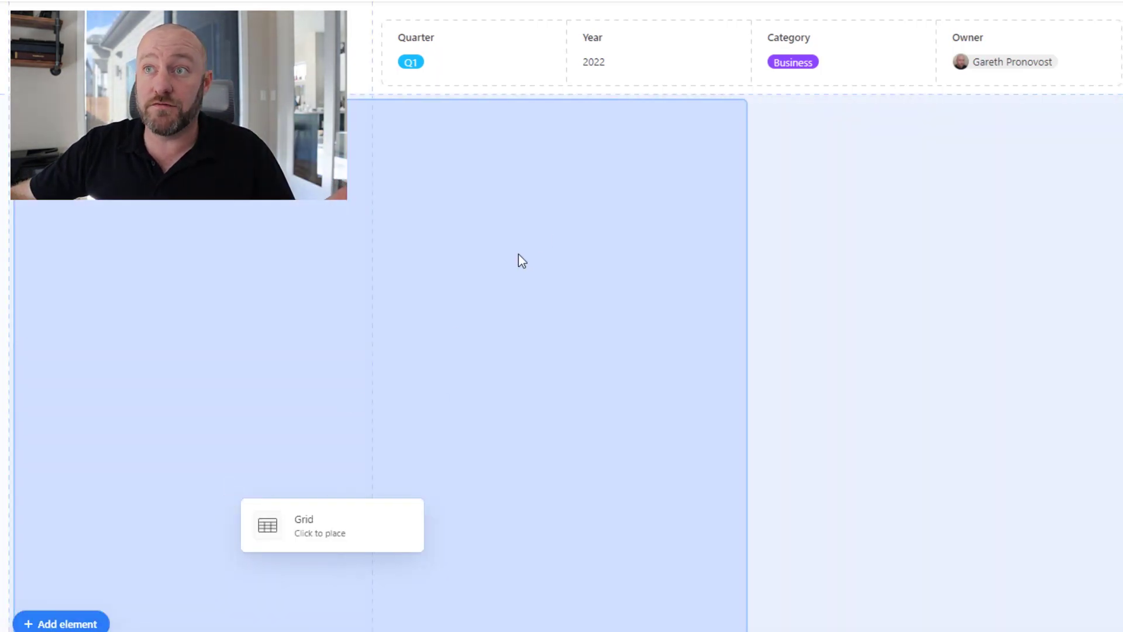
click(613, 219)
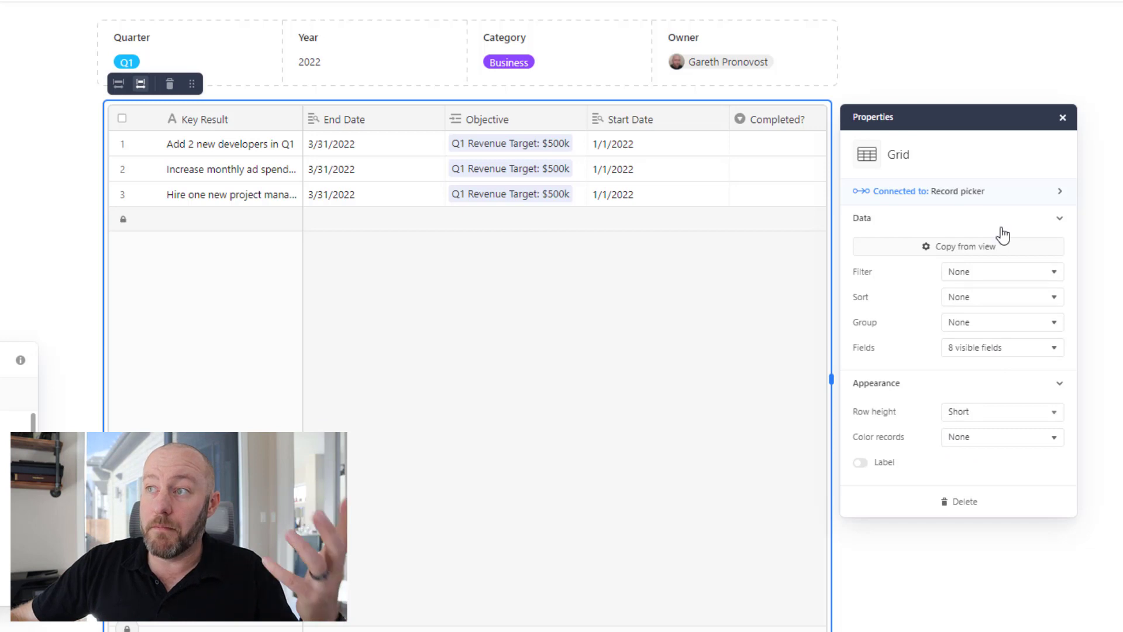
Limit the grid's visible fields to Key Result, Notes and Completed?
click(985, 351)
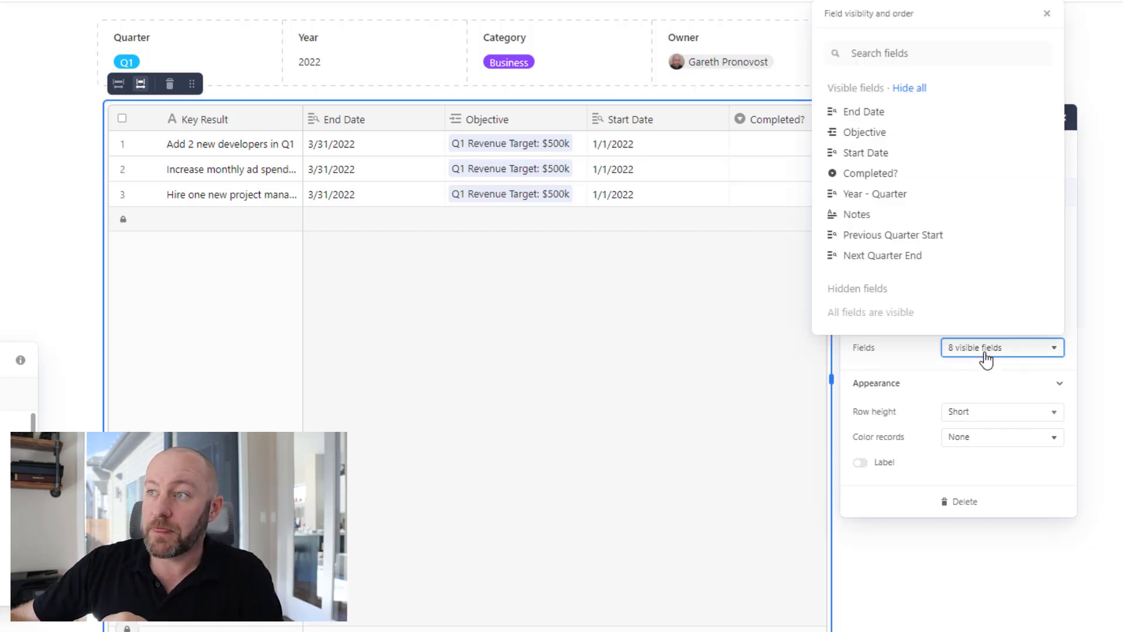
click(911, 89)
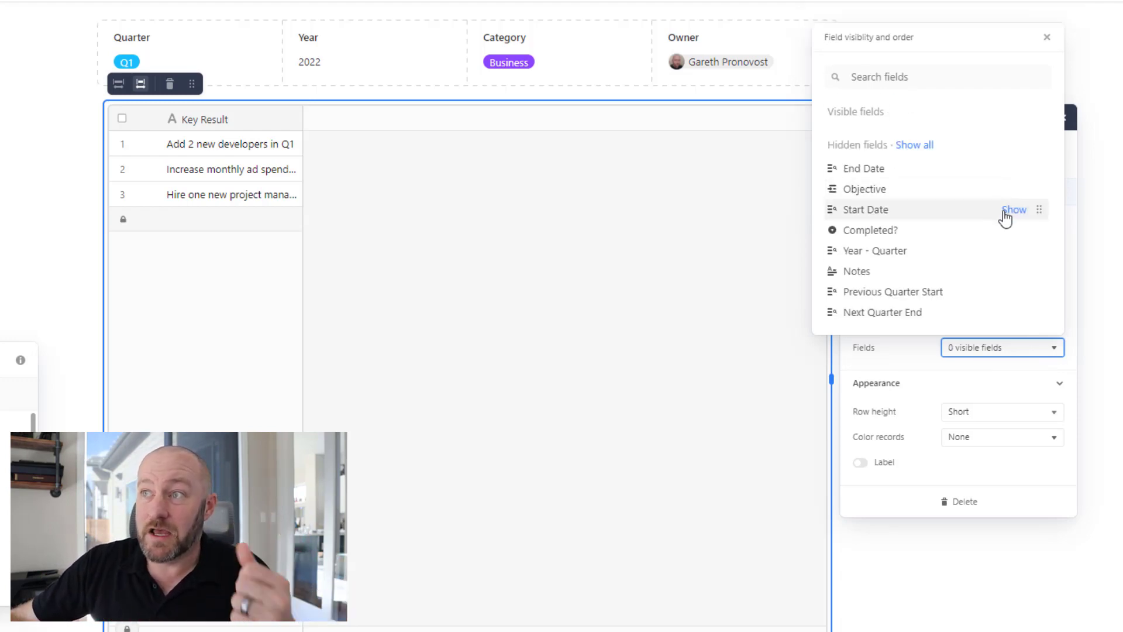
click(1014, 271)
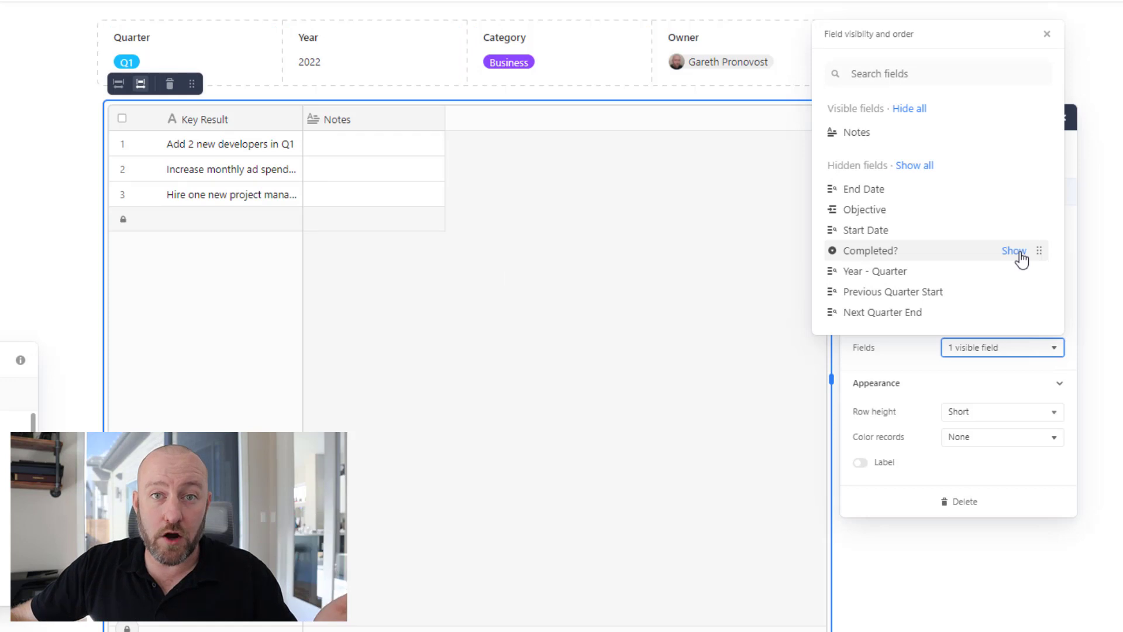
click(1015, 251)
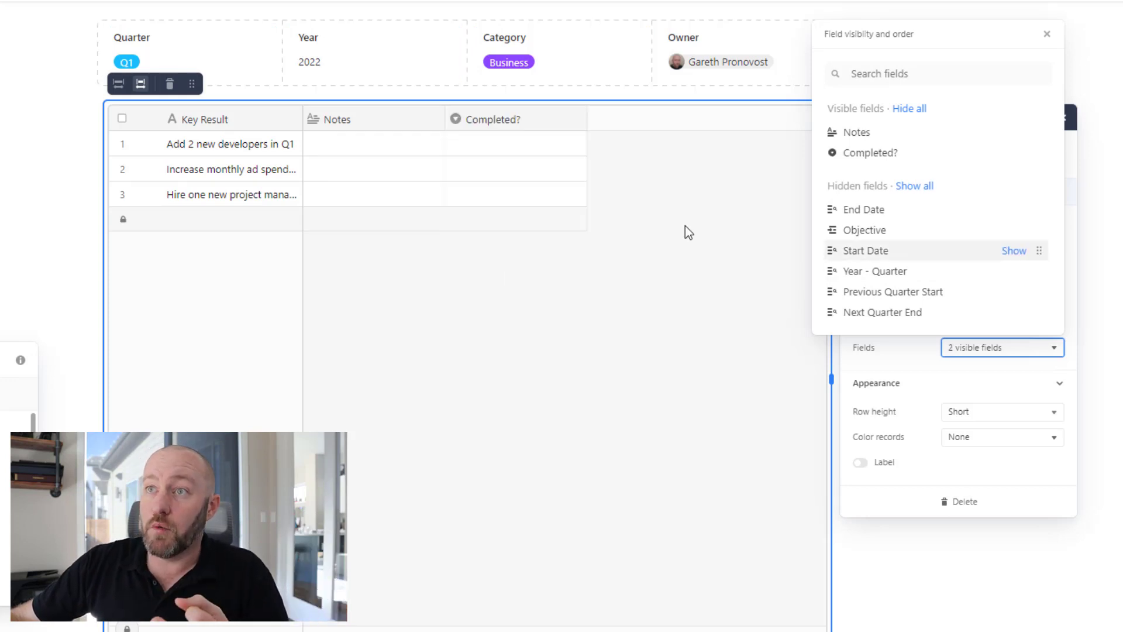
click(303, 113)
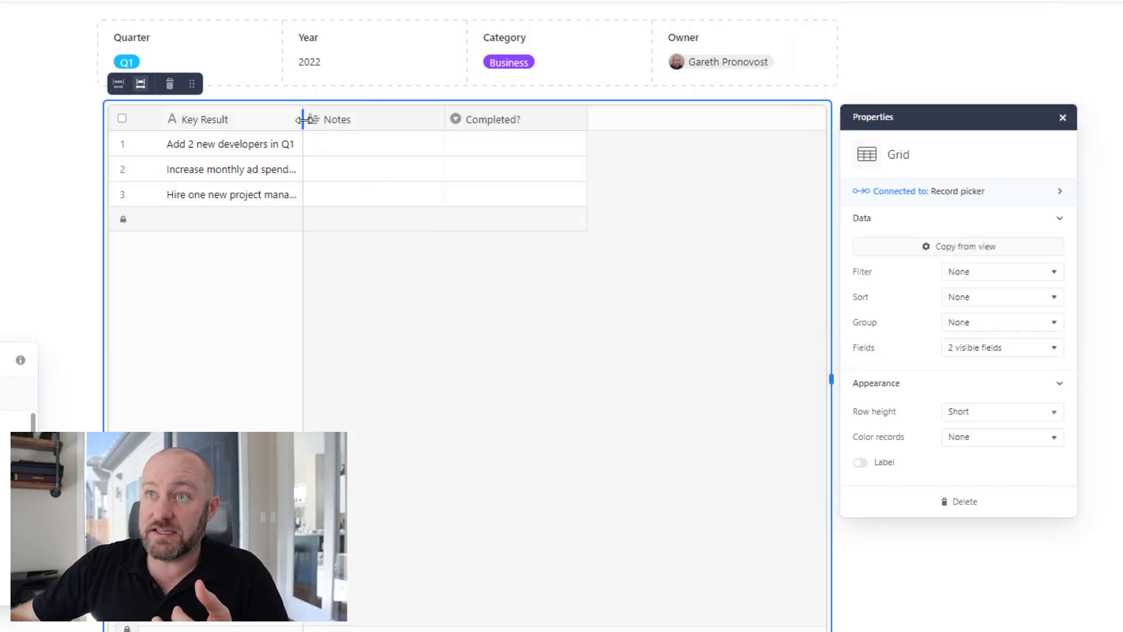
Widen the Key Result and Notes columns and narrow Completed?
drag(304, 114, 398, 112)
drag(539, 117, 675, 118)
drag(817, 117, 773, 122)
drag(675, 117, 718, 112)
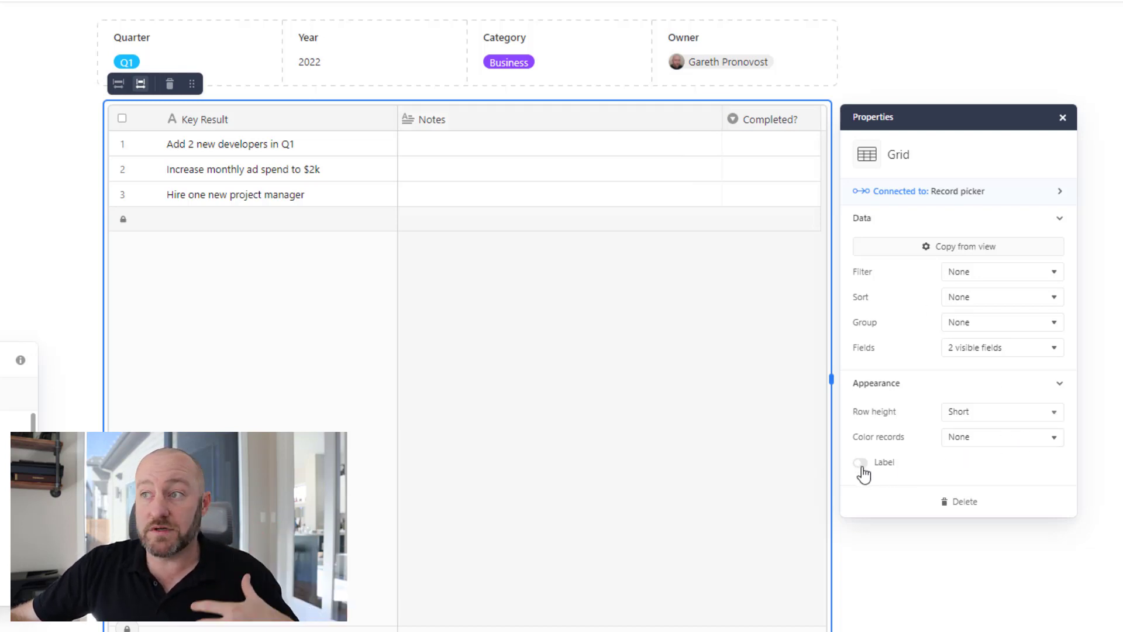
Colour the grid's records by Completed? and show a Key Results label above it.
click(971, 446)
click(932, 515)
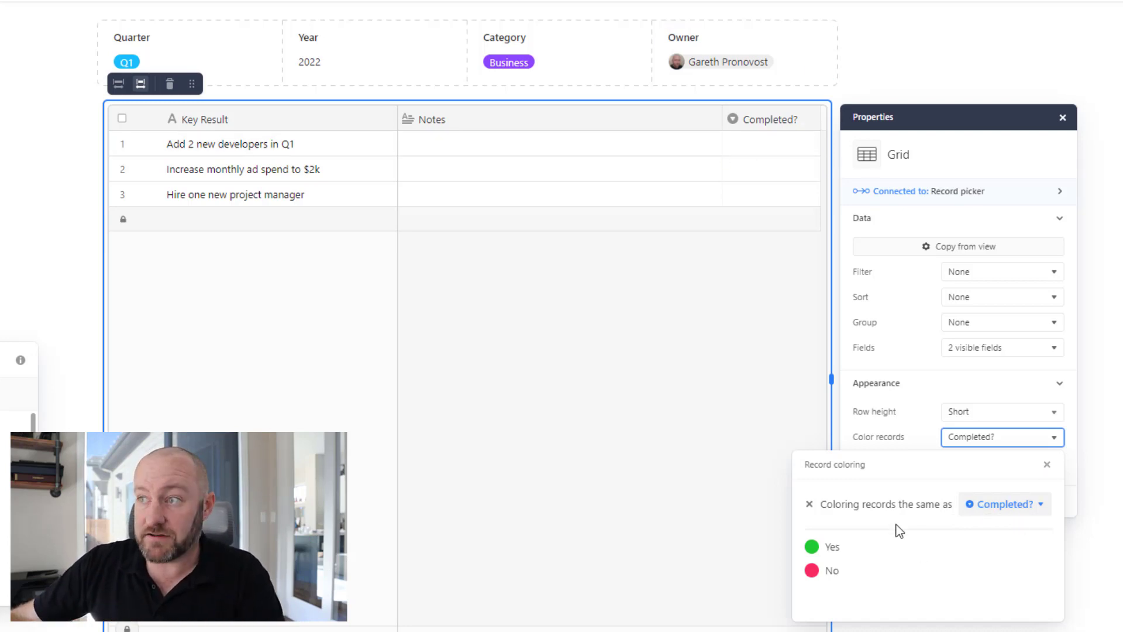
click(1046, 466)
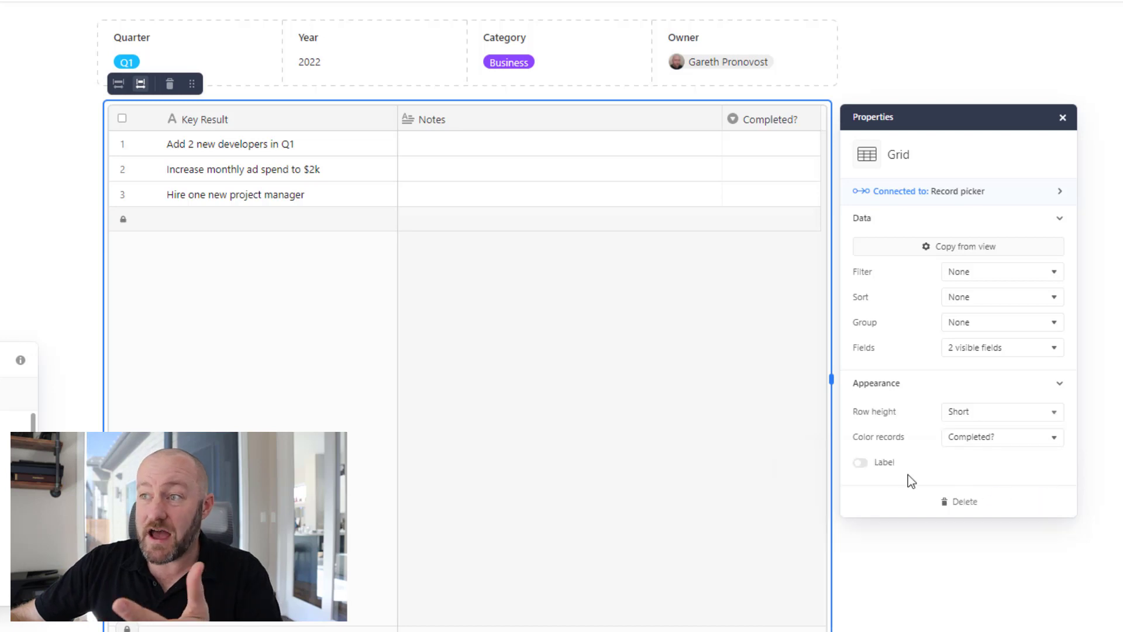
click(860, 463)
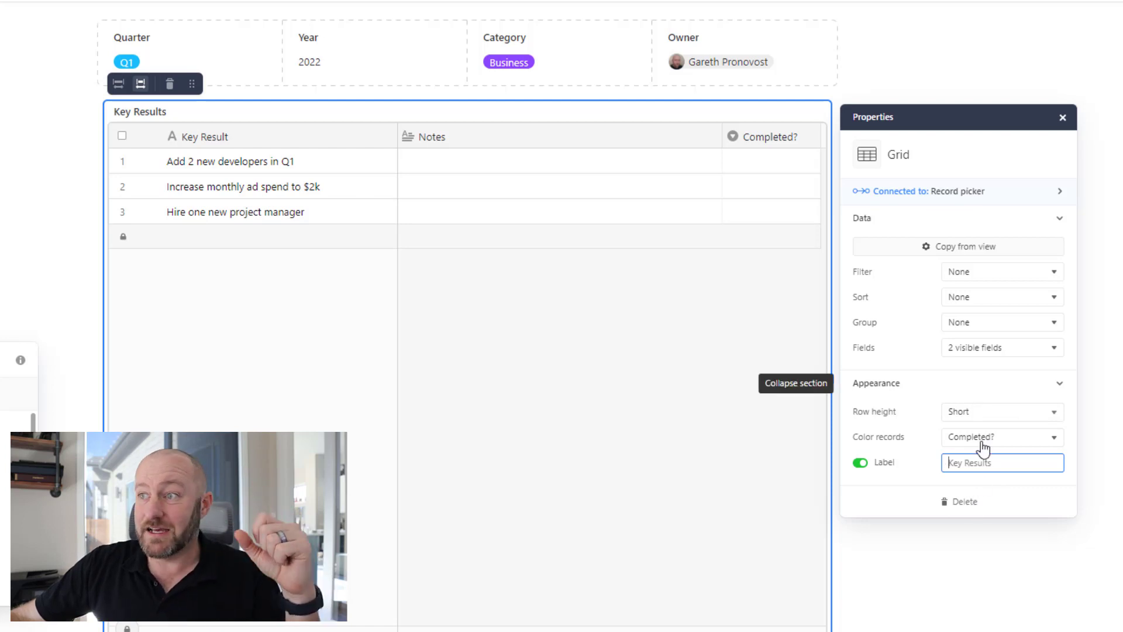
click(987, 414)
Set the grid's row height to Tall and close its properties.
click(987, 413)
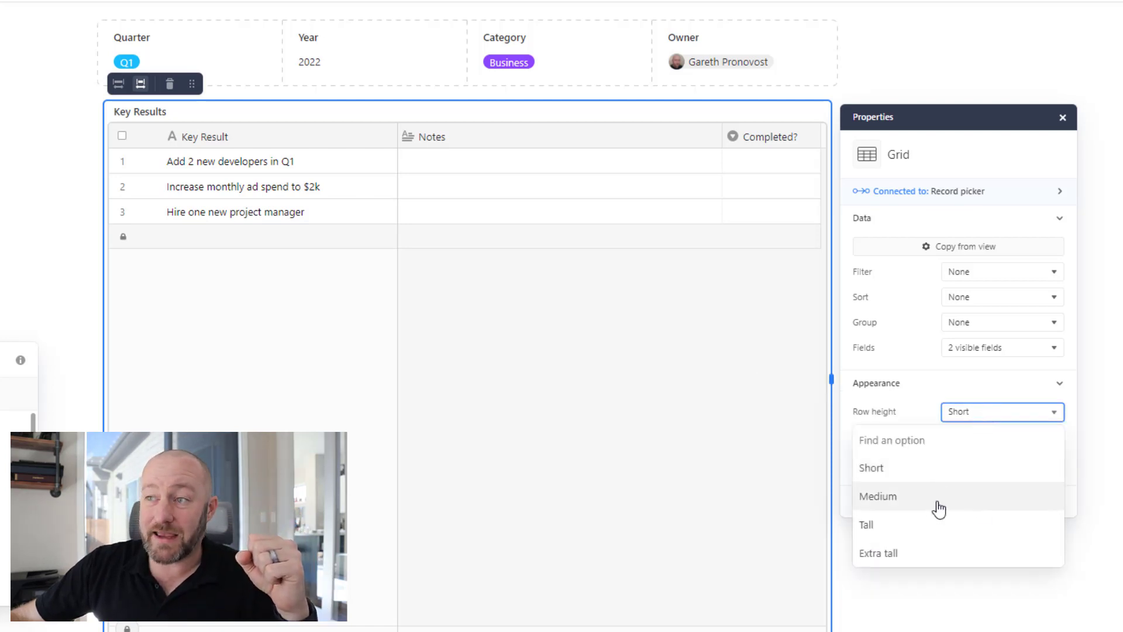
click(931, 501)
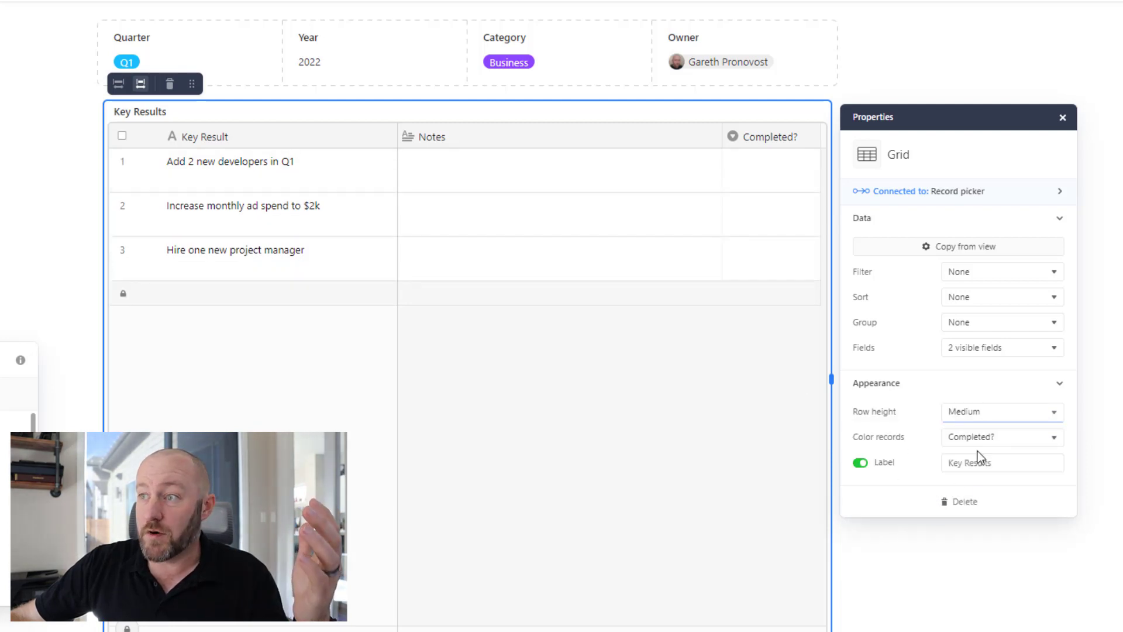
click(972, 413)
click(936, 528)
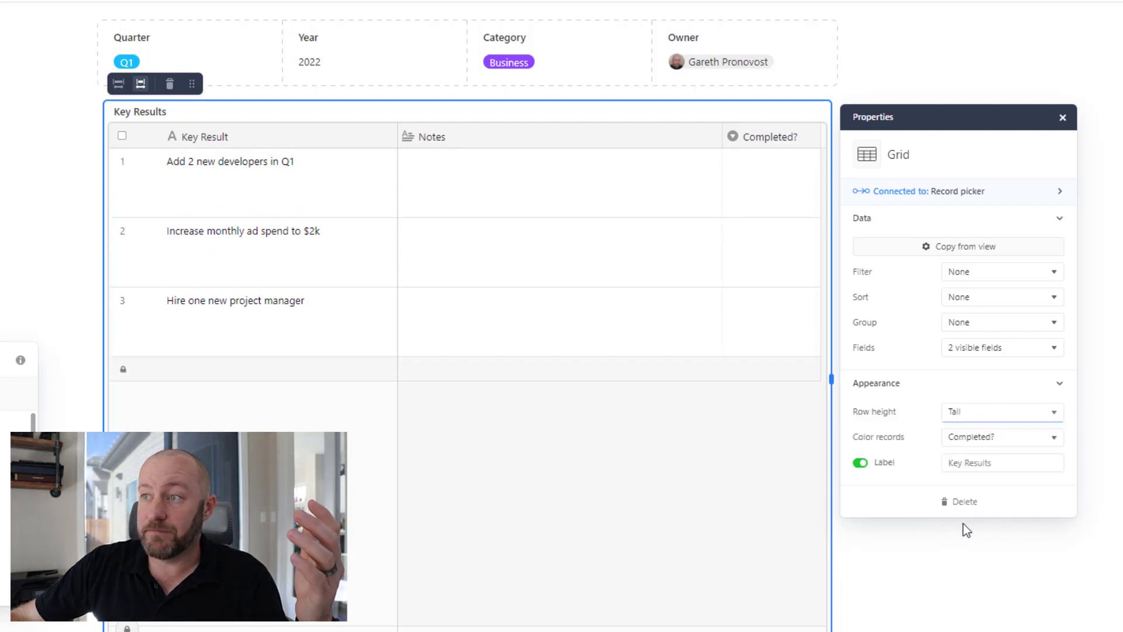
click(922, 583)
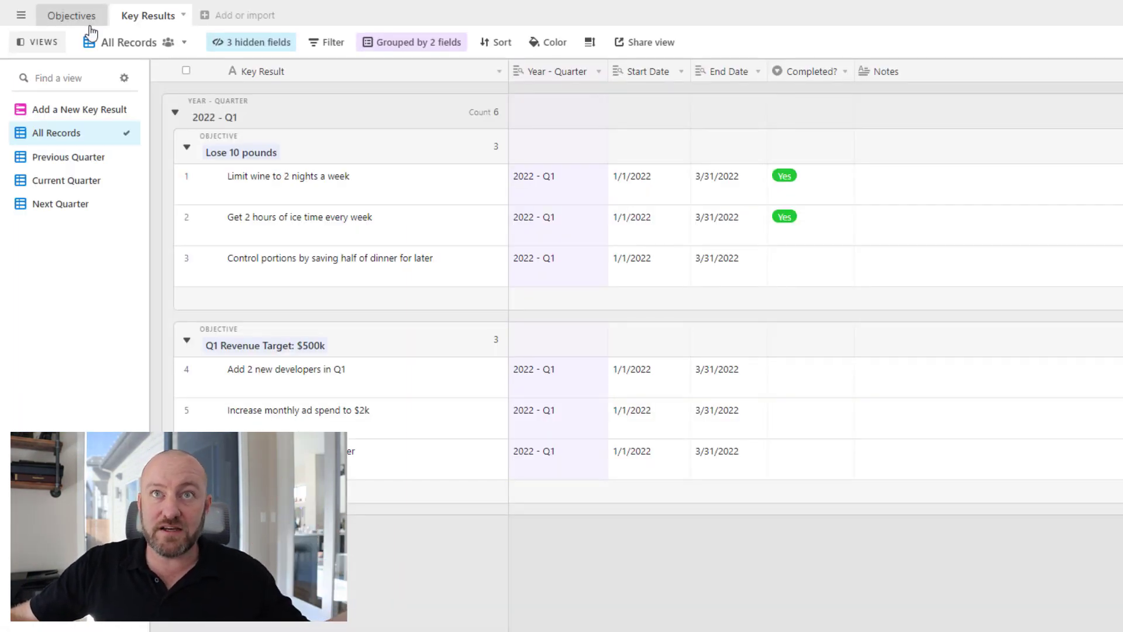
click(90, 22)
click(165, 23)
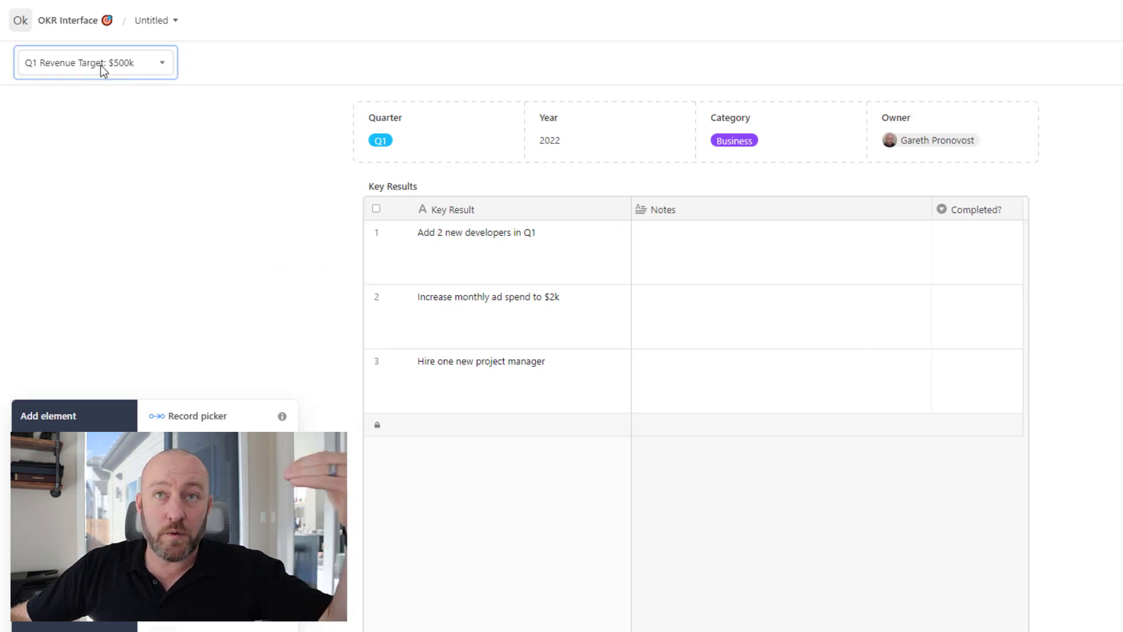
Check the record picker and Key Results grid properties, then return to the OKRs Key Results table.
click(101, 65)
click(561, 54)
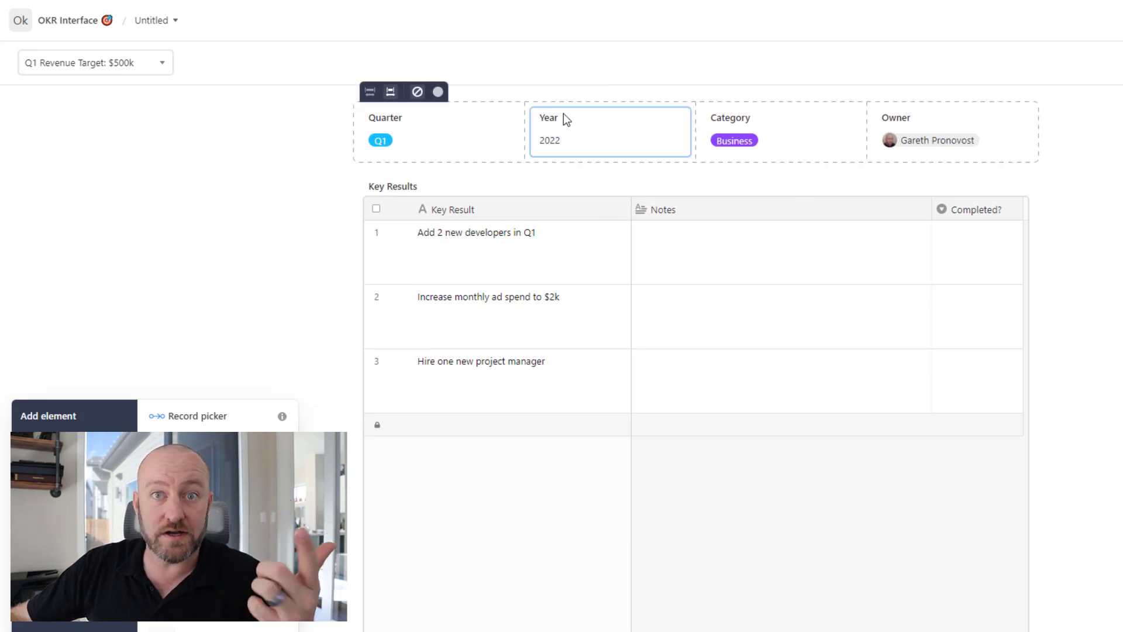
click(537, 240)
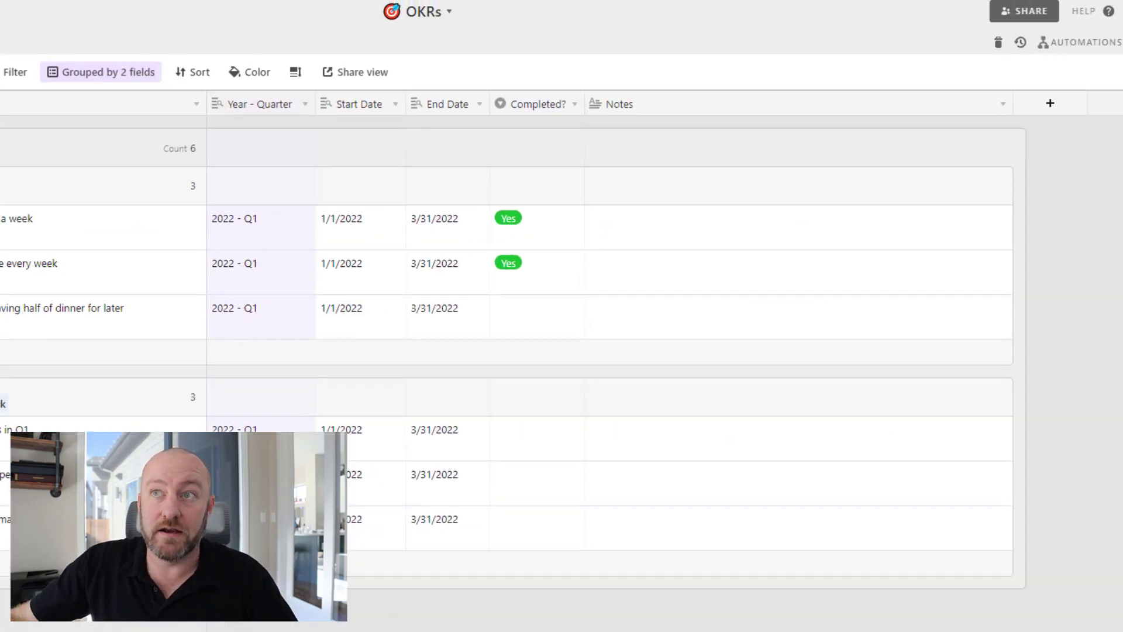
Create a custom automation with an 'At scheduled time' trigger.
click(1080, 42)
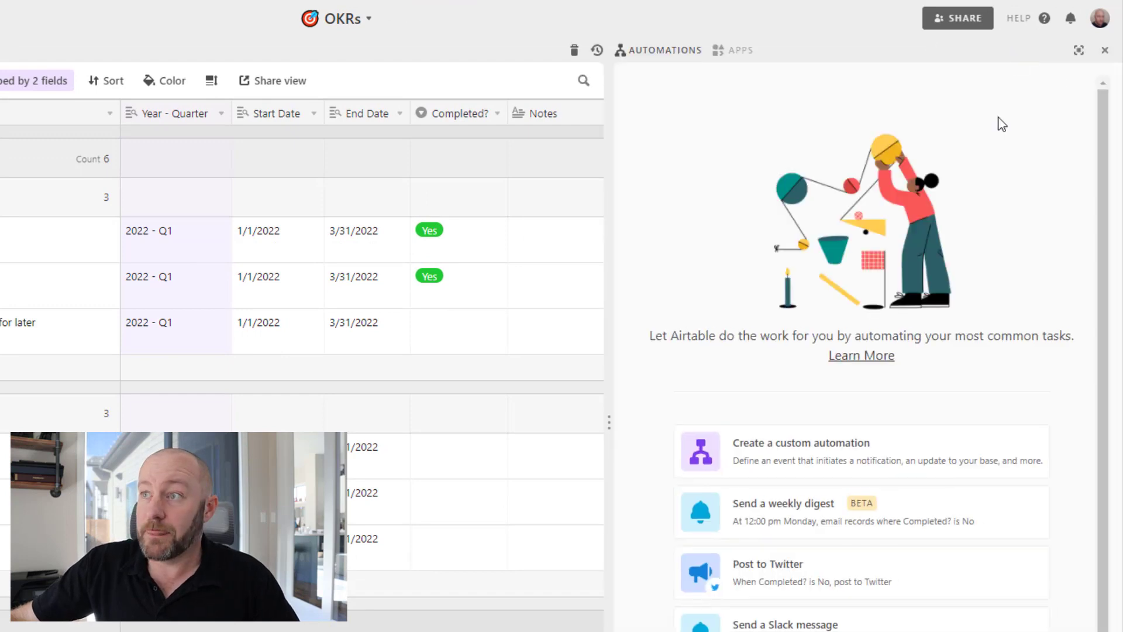
click(865, 443)
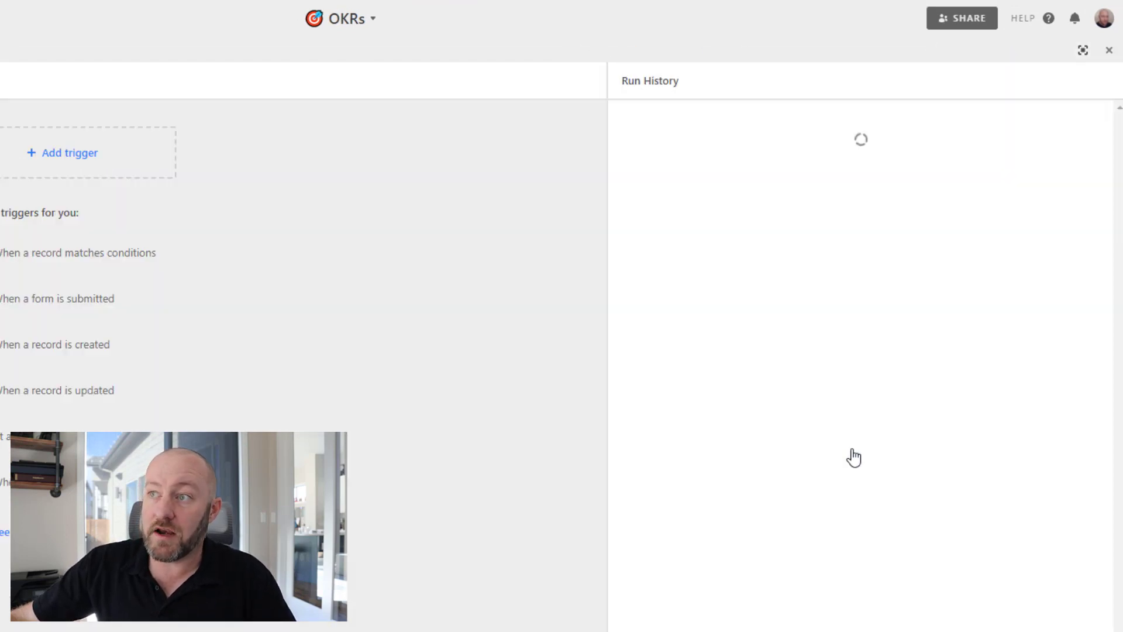
click(123, 152)
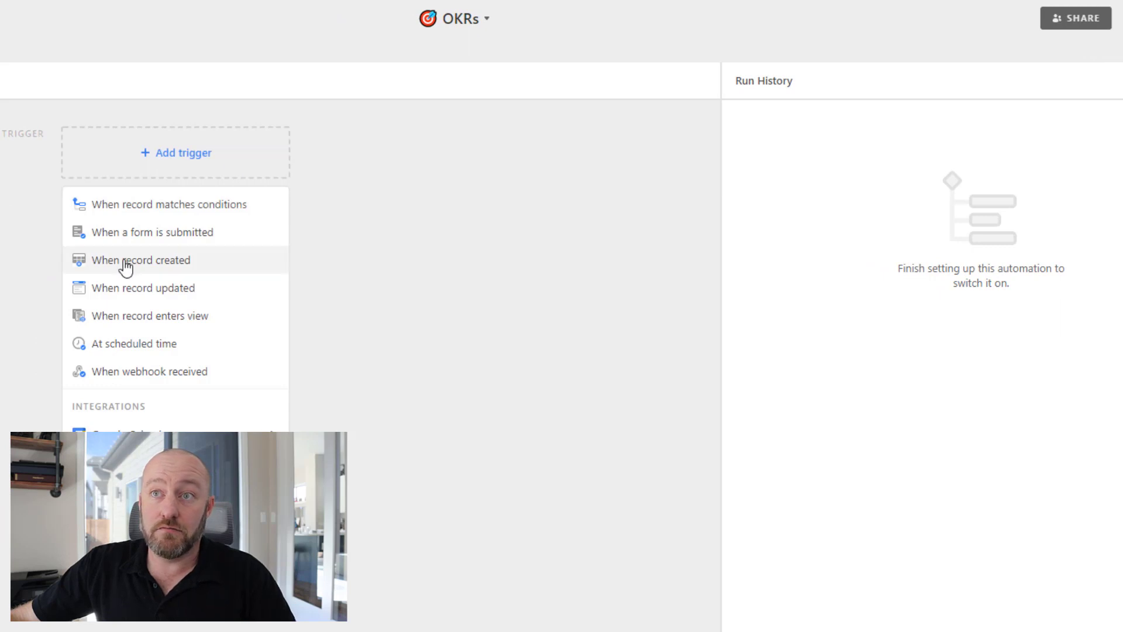
click(194, 347)
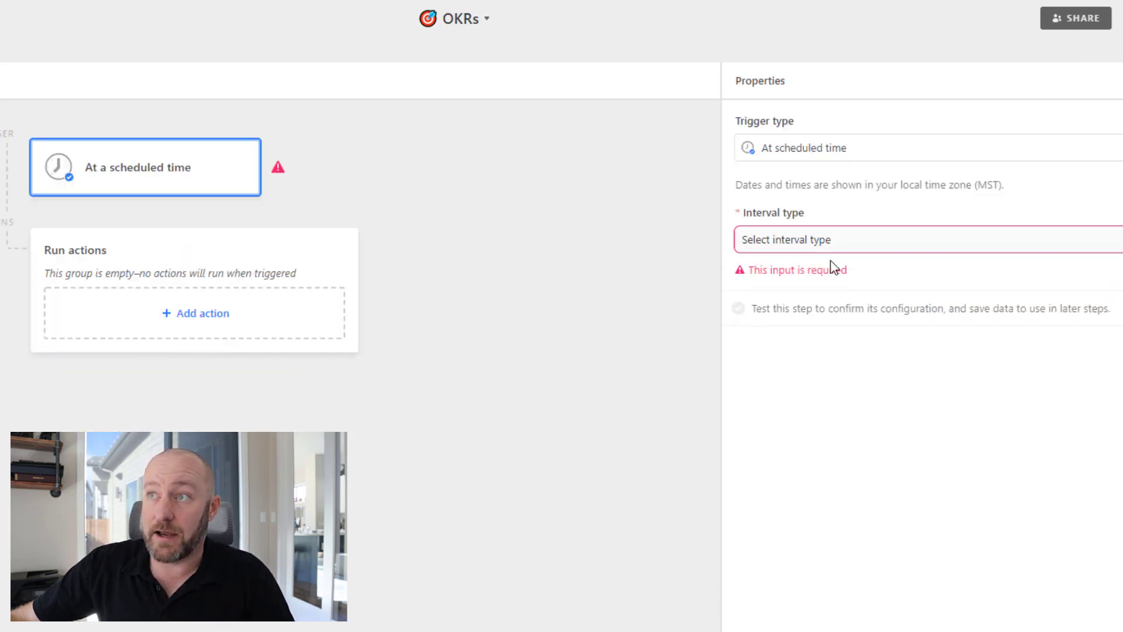
Set the schedule to Months, every 1 month on the 1st, then move on to the time of day.
click(828, 250)
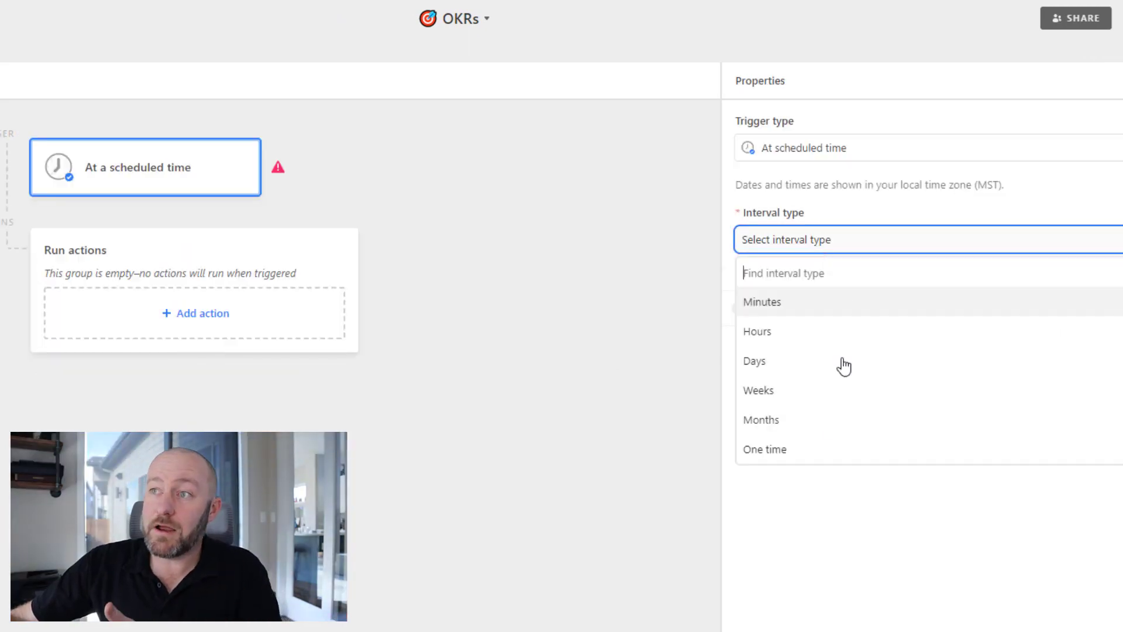
click(829, 421)
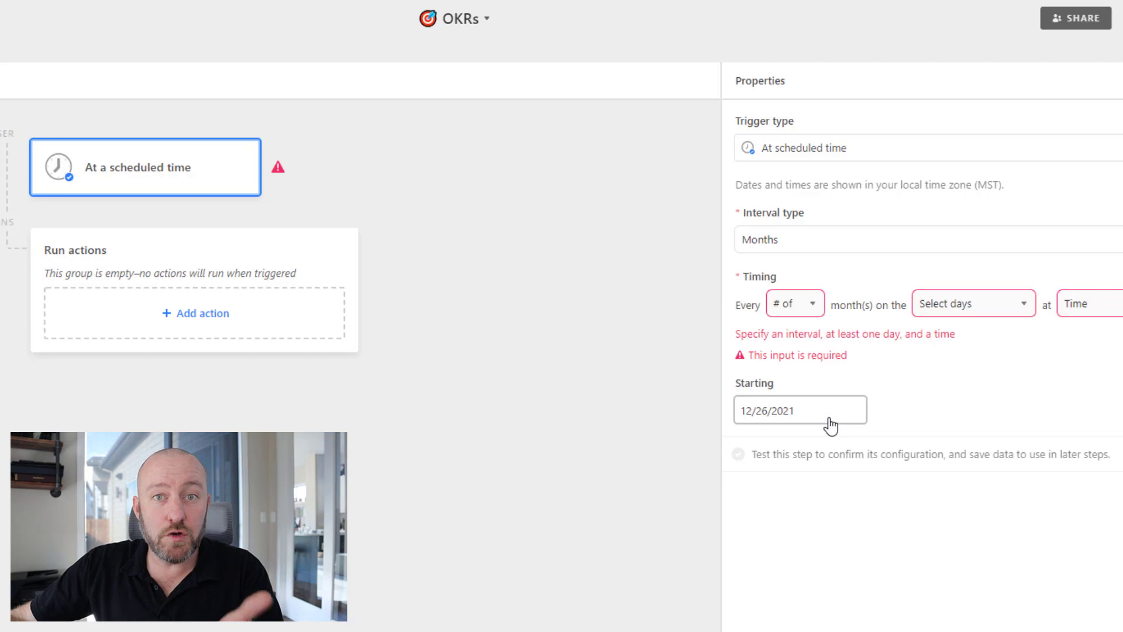
click(802, 307)
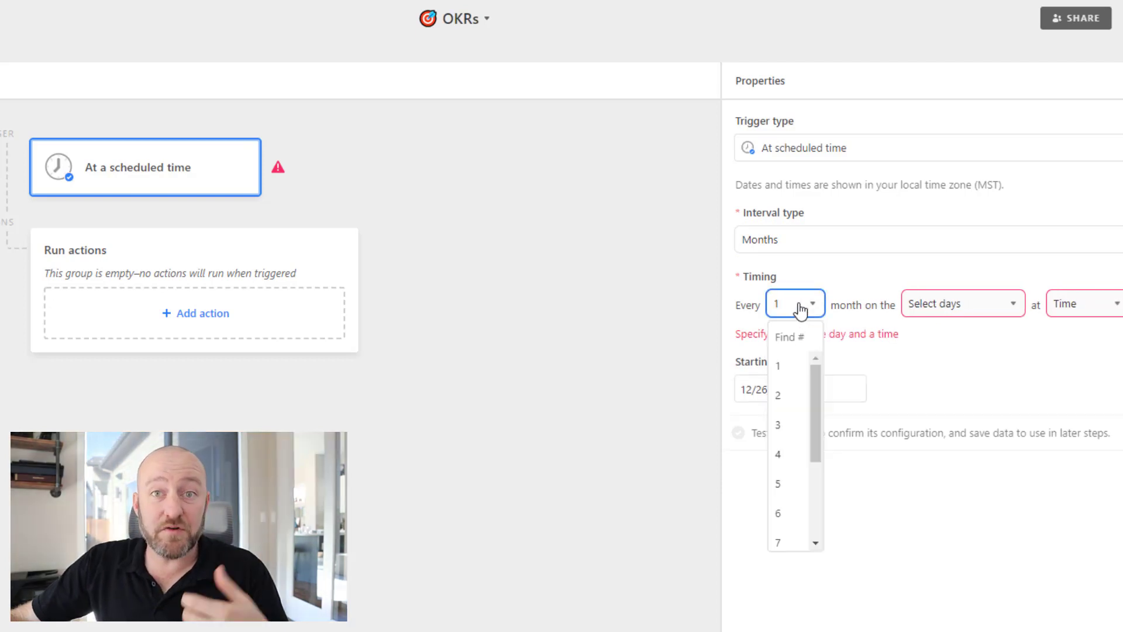
click(781, 365)
click(942, 305)
click(931, 377)
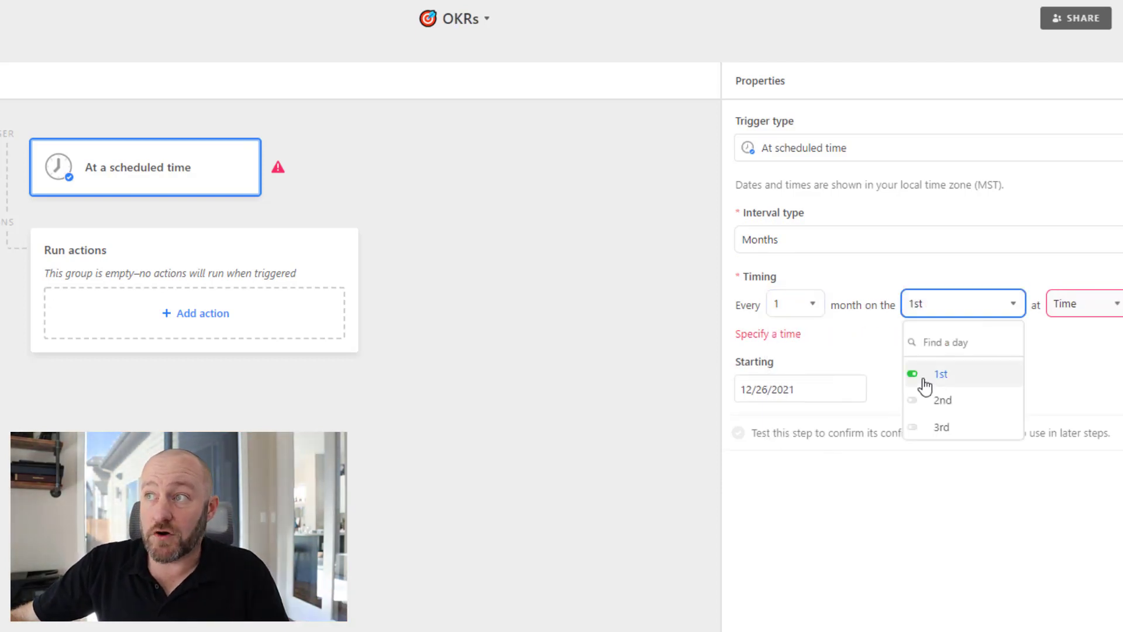
click(1064, 305)
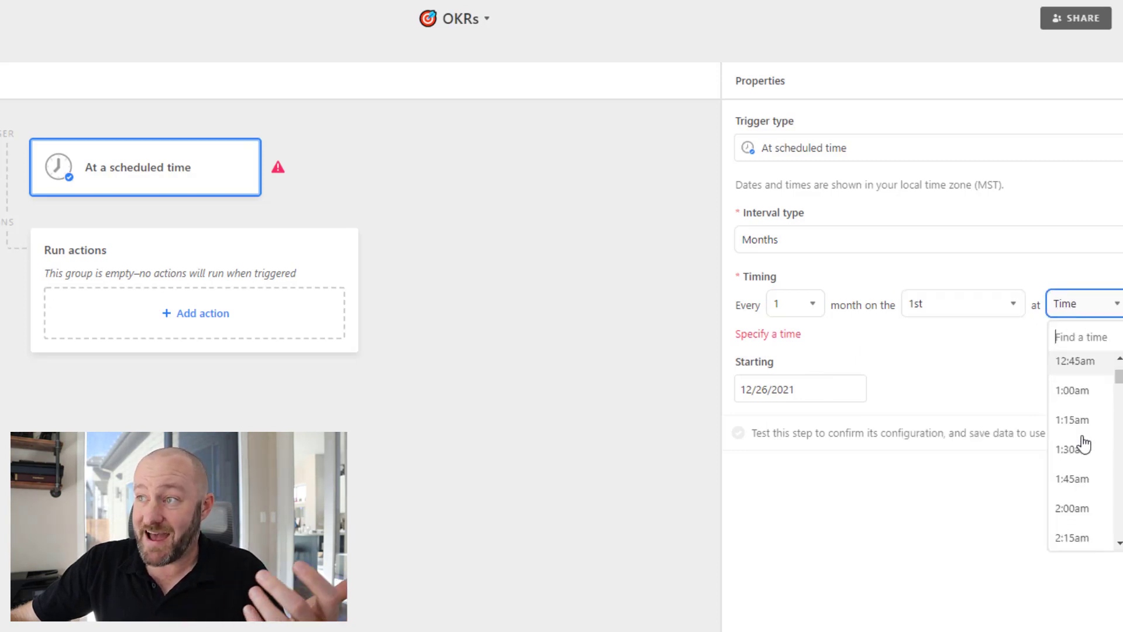
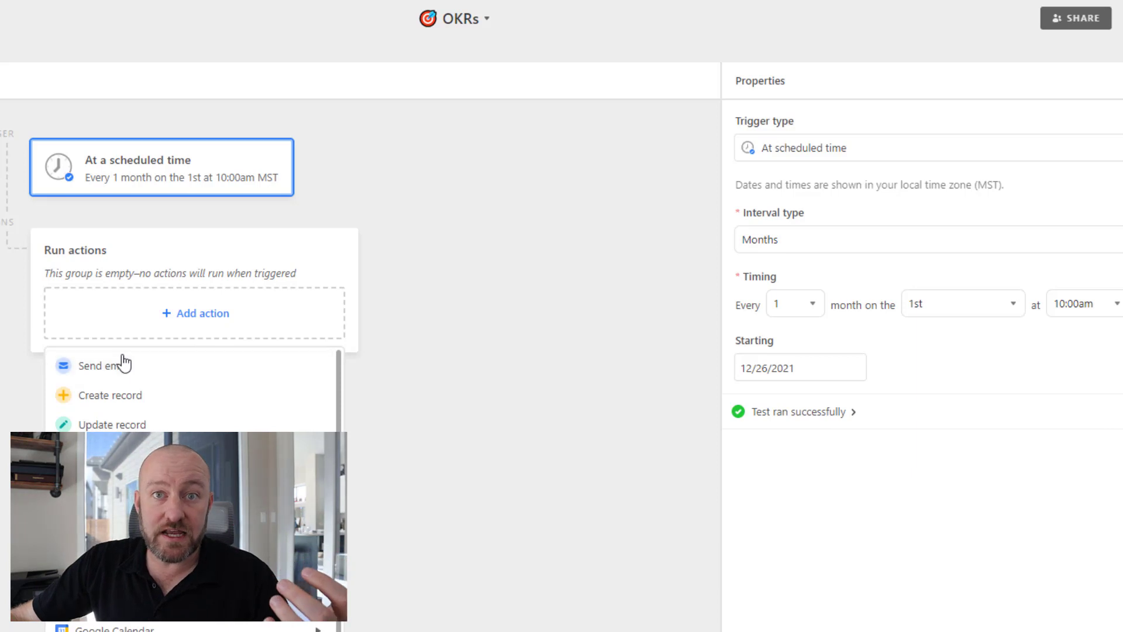
Add a Send email action to the owner's e-mail address with the subject 'Goal Tracking'.
click(860, 277)
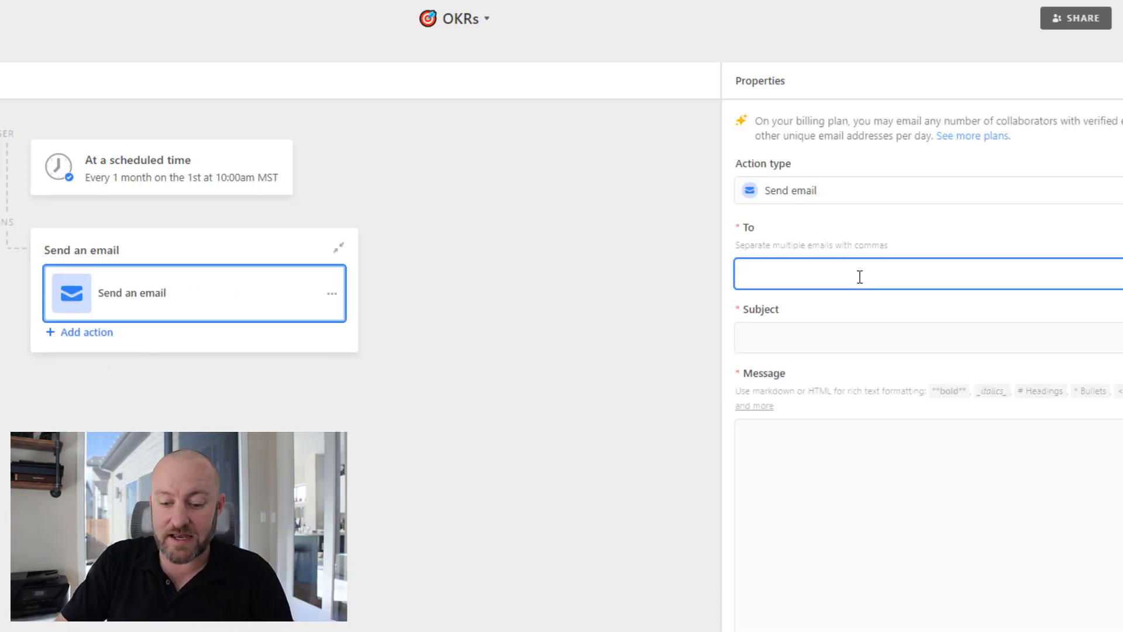
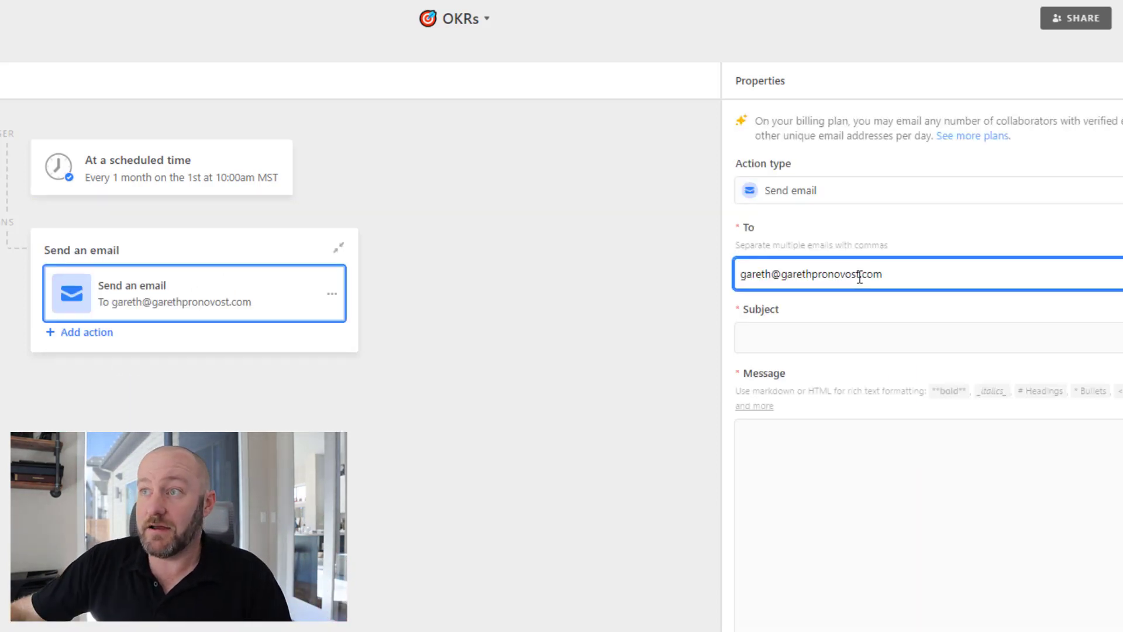
click(891, 345)
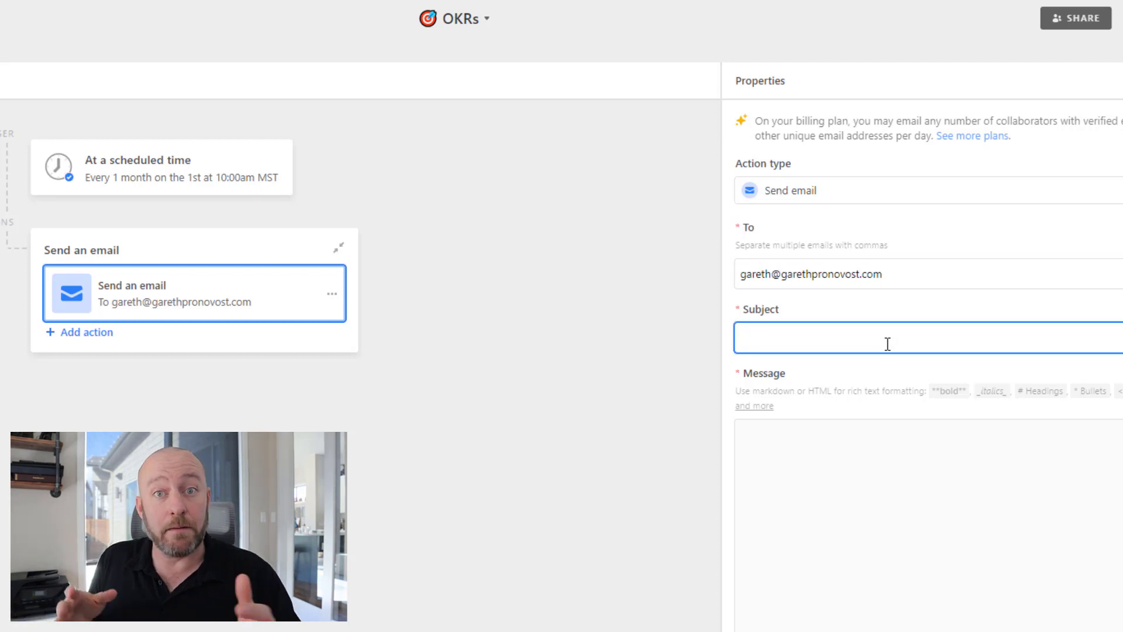
text(Goal Tracking)
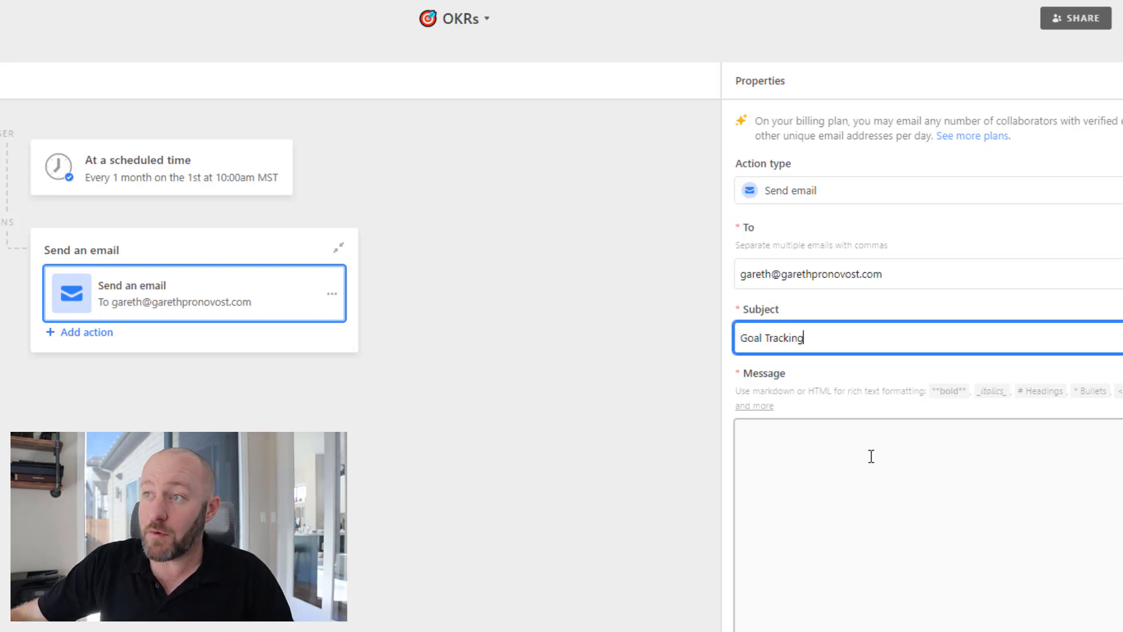
click(870, 455)
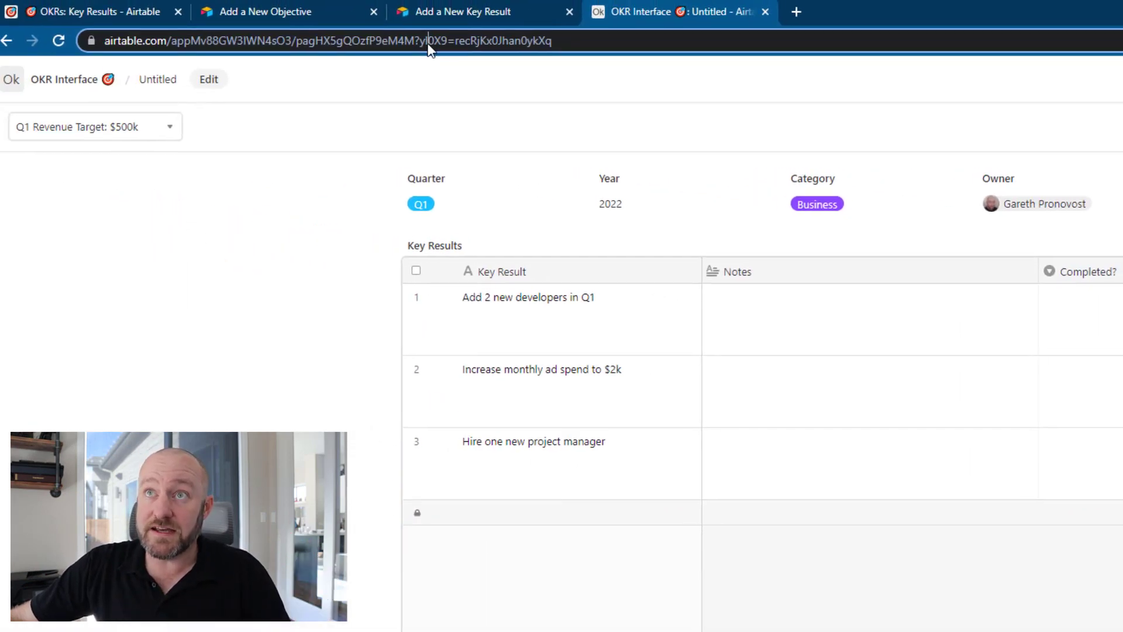
Make the message 'Check goals:' followed by the pasted goals page link, then run a test.
click(429, 43)
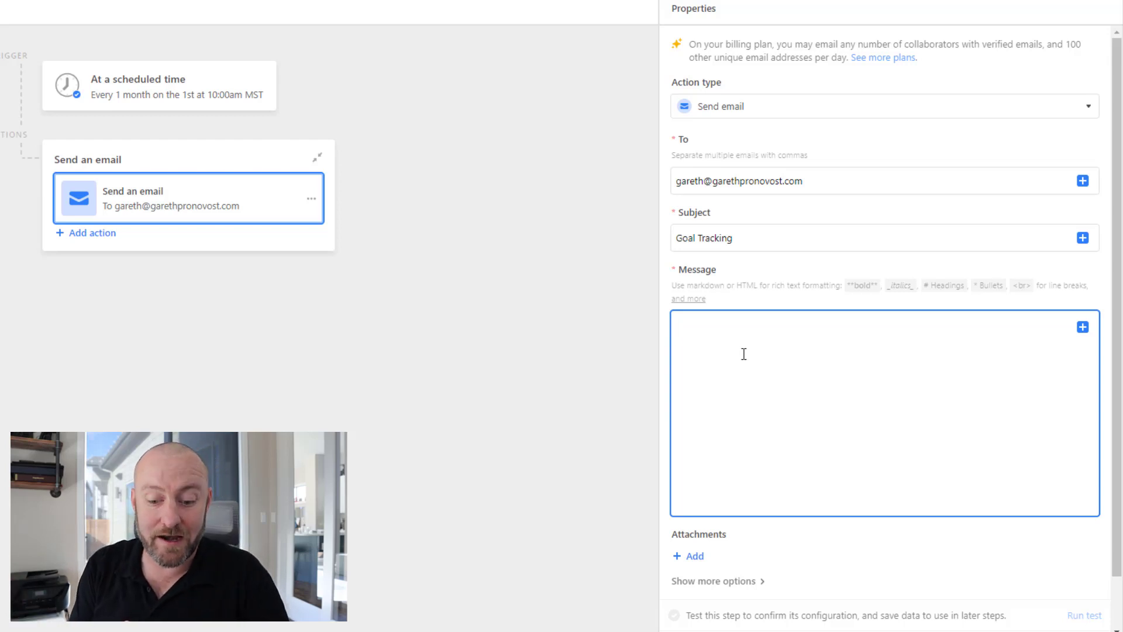
text(Che k)
text(ck goals)
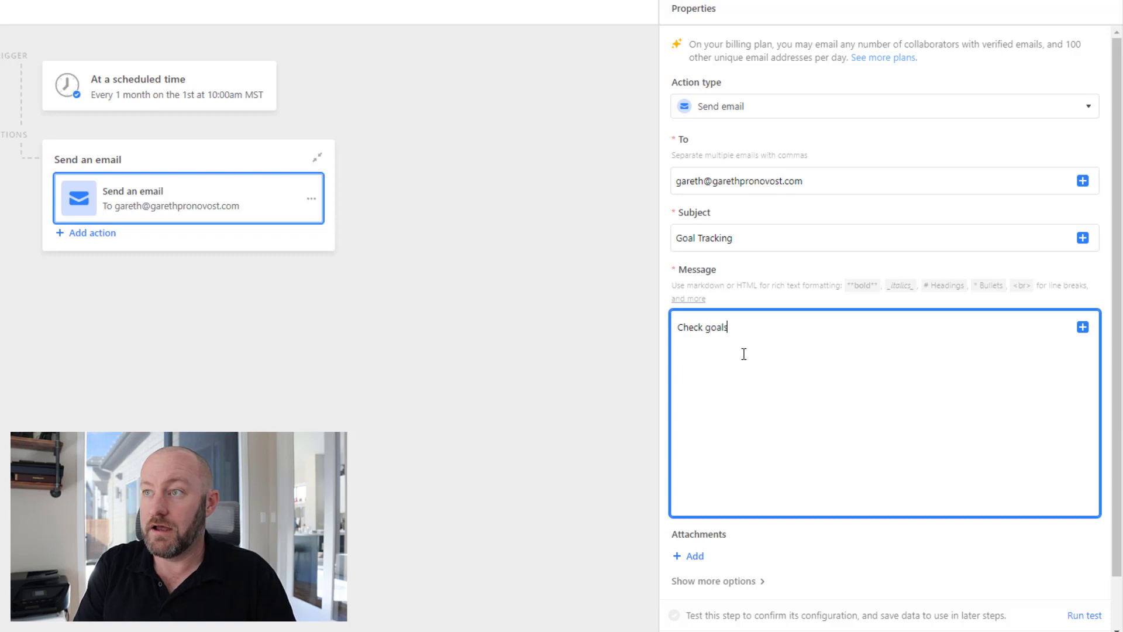
text(:)
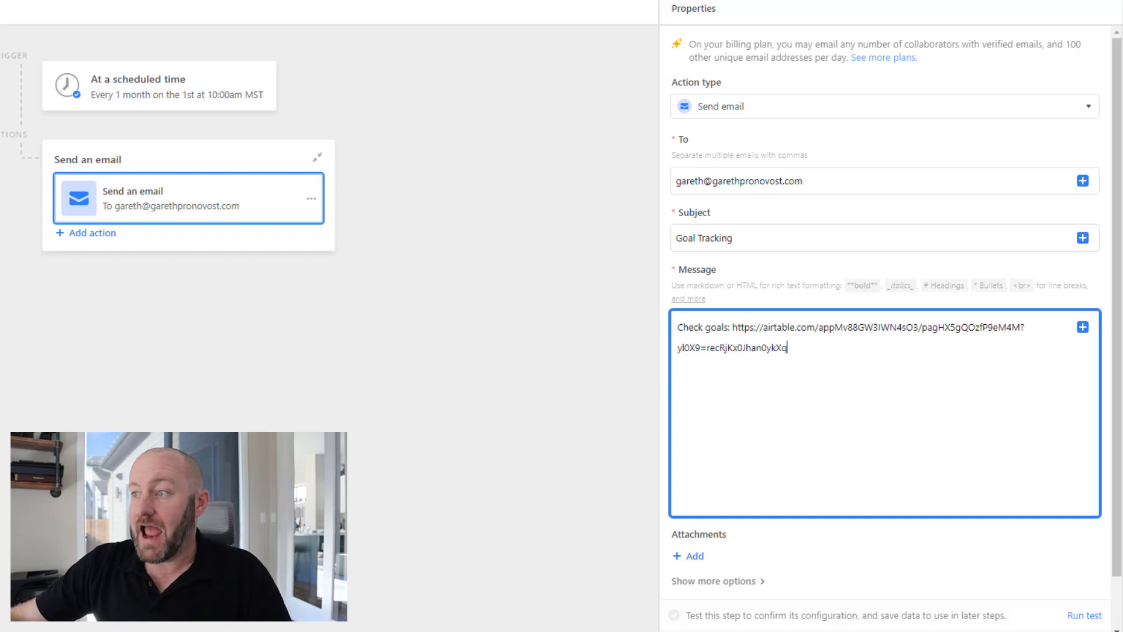
click(1081, 618)
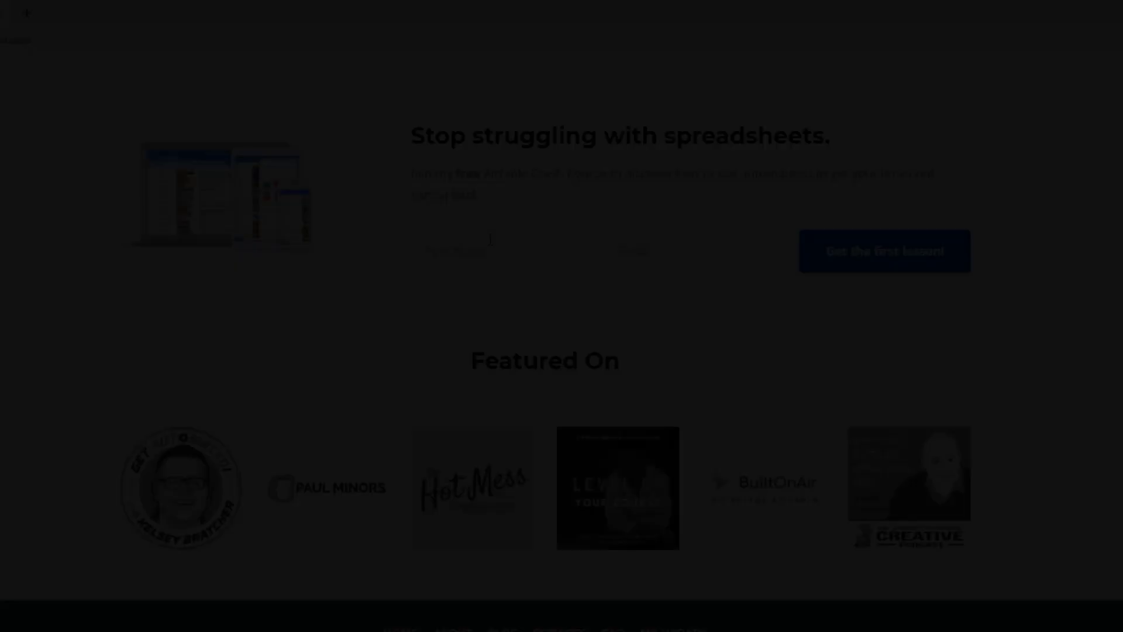
Fill in the opt-in form with the first name and the suggested e-mail address.
click(489, 251)
text(Gareth)
key(Tab)
text(gar)
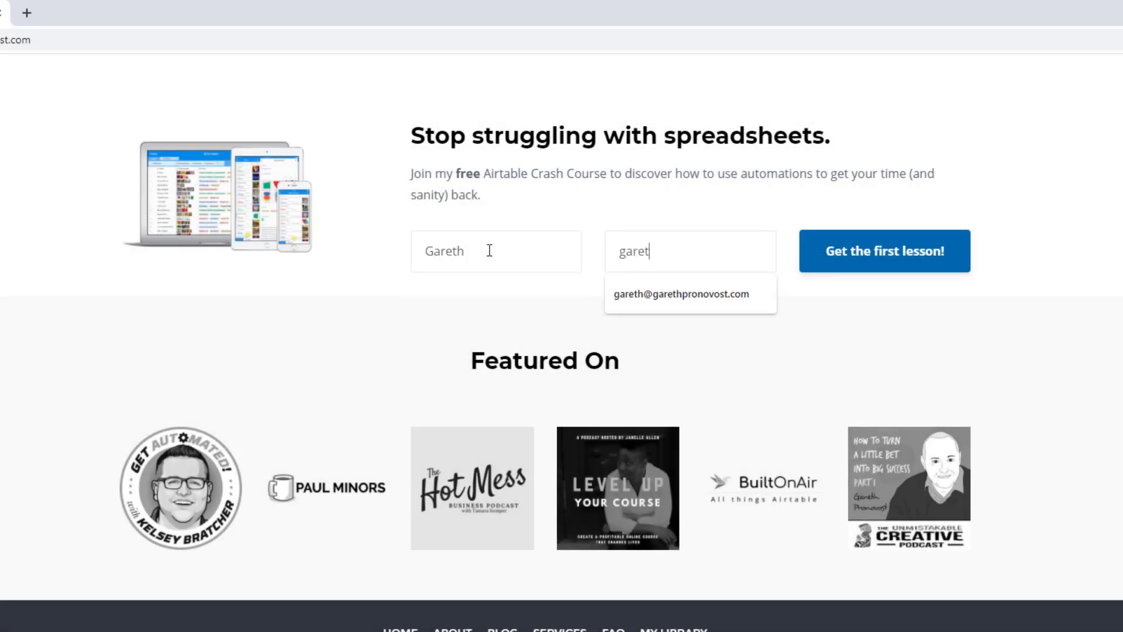
key(Down)
key(Return)
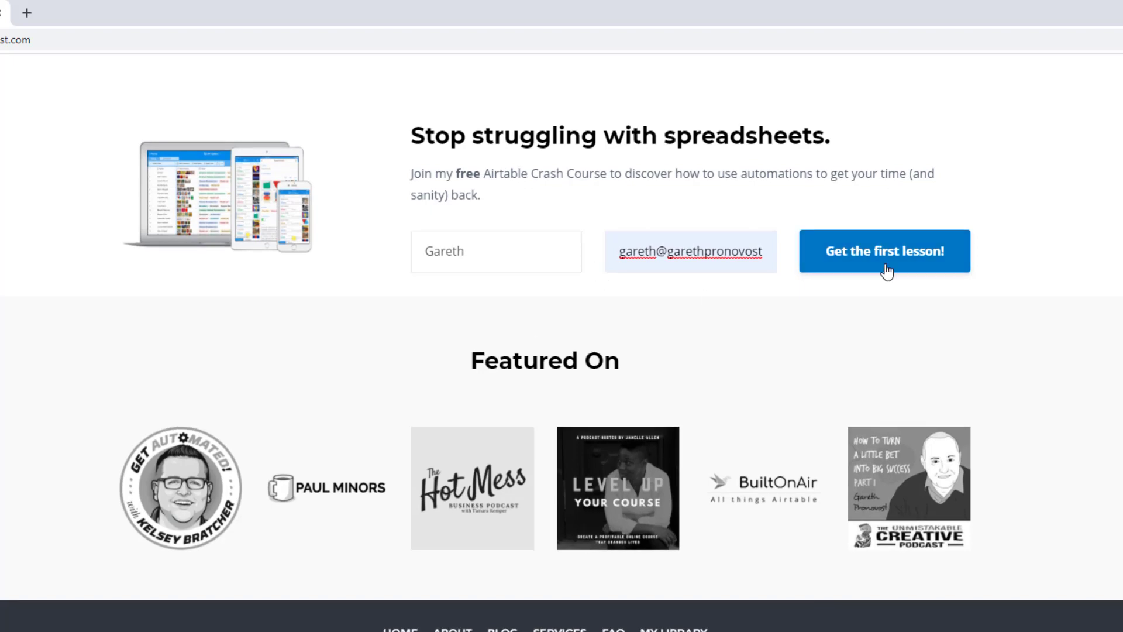
Go to the Services page and bring the three support option cards into view.
scroll(886, 272, up, 20)
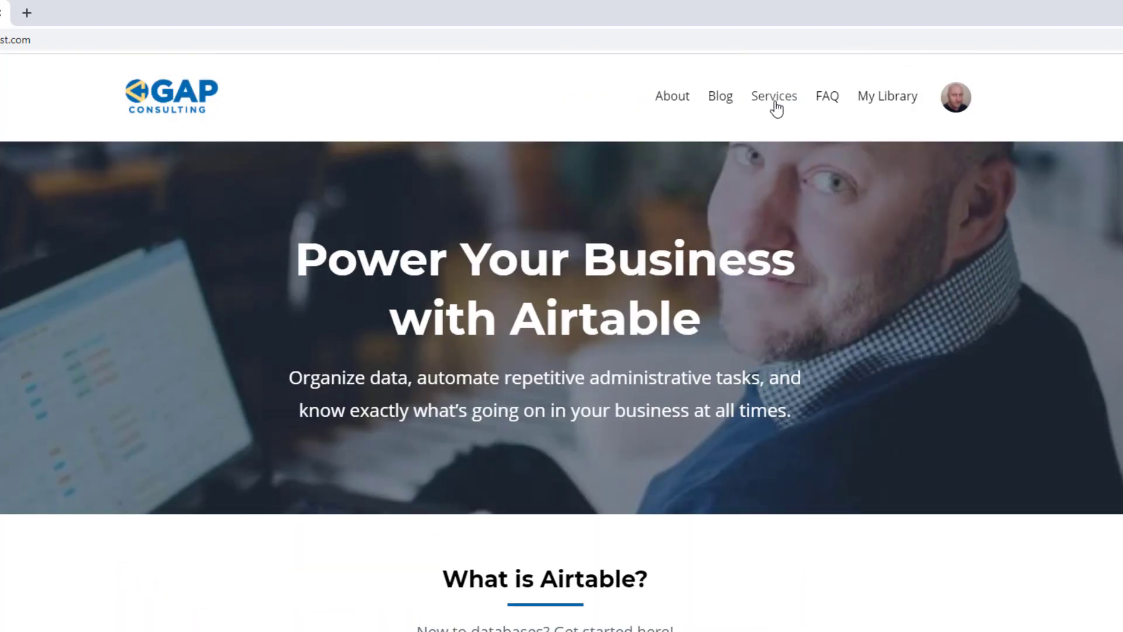
click(775, 100)
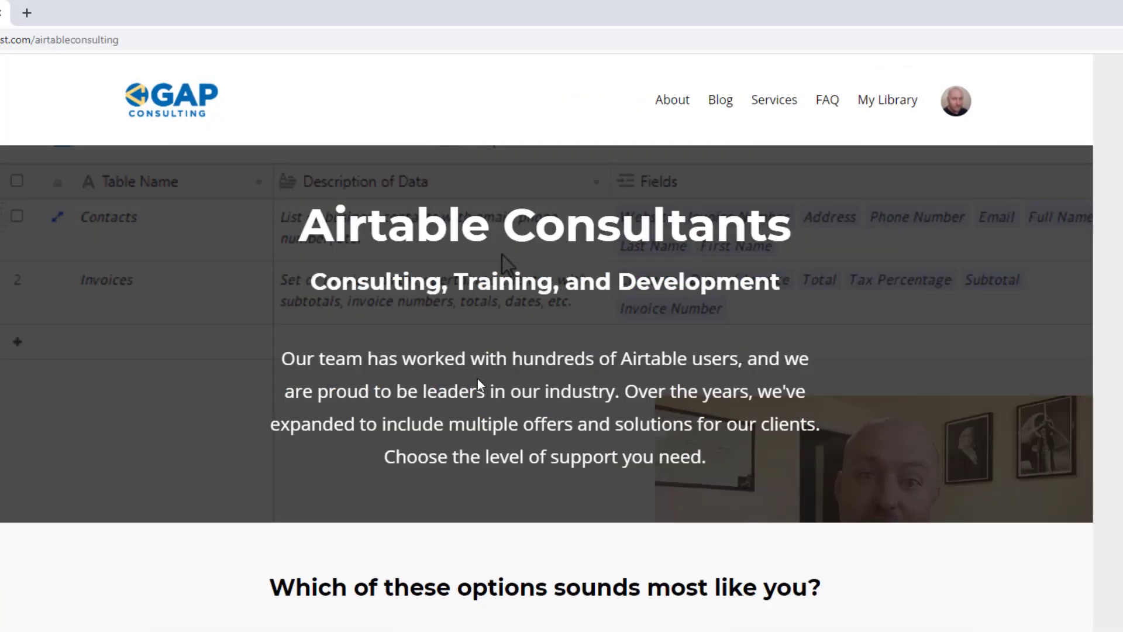
scroll(413, 393, down, 10)
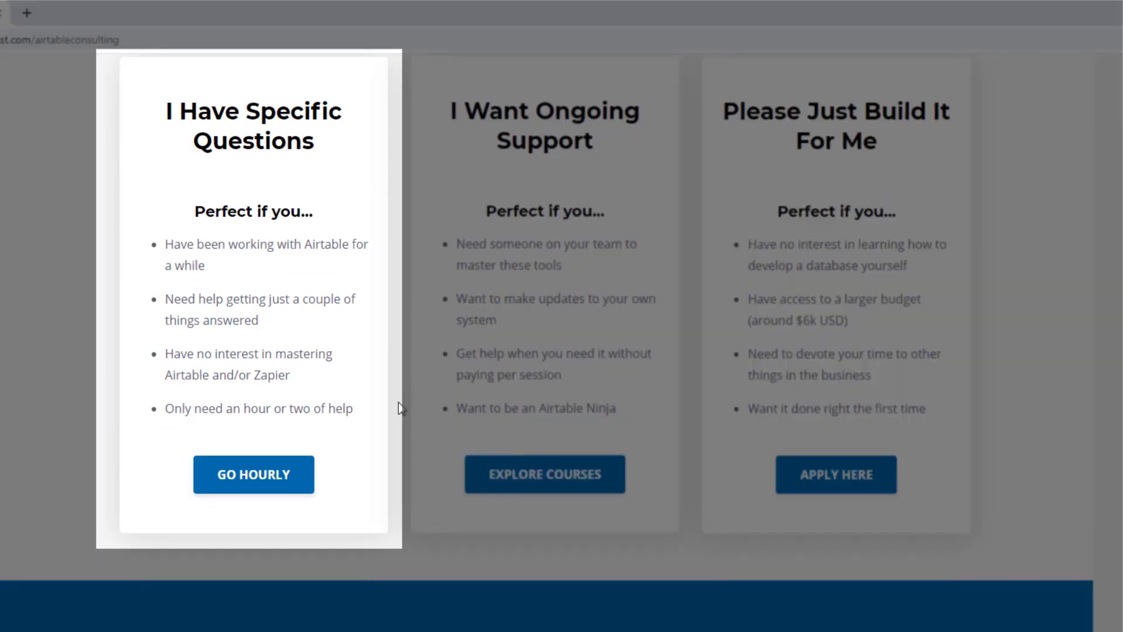